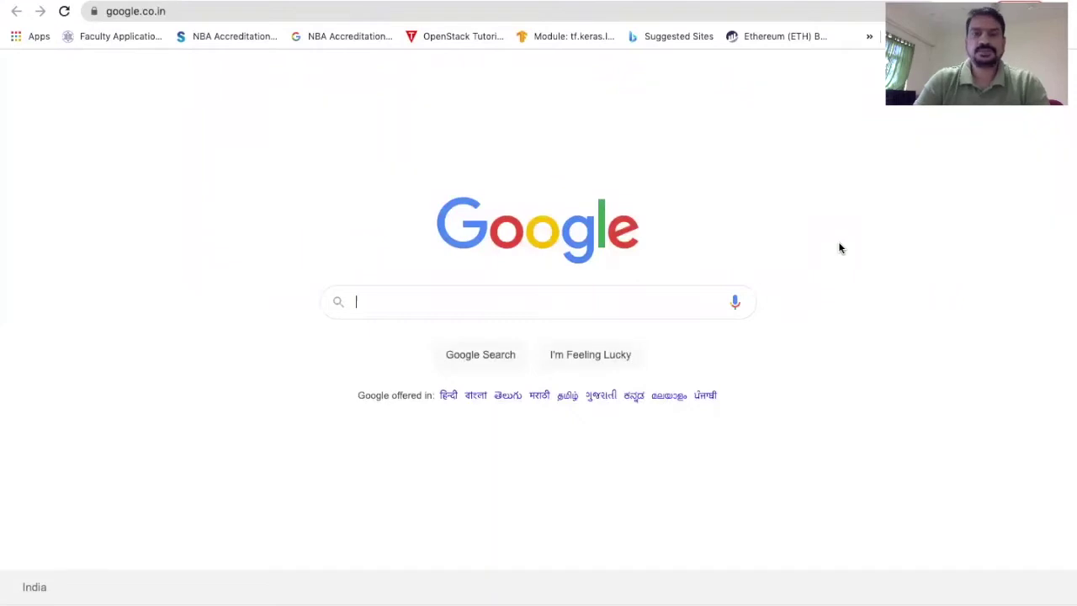
- Search Google for 'turnitin login' and follow the 'Log in to Turnitin' result
left_click(474, 7)
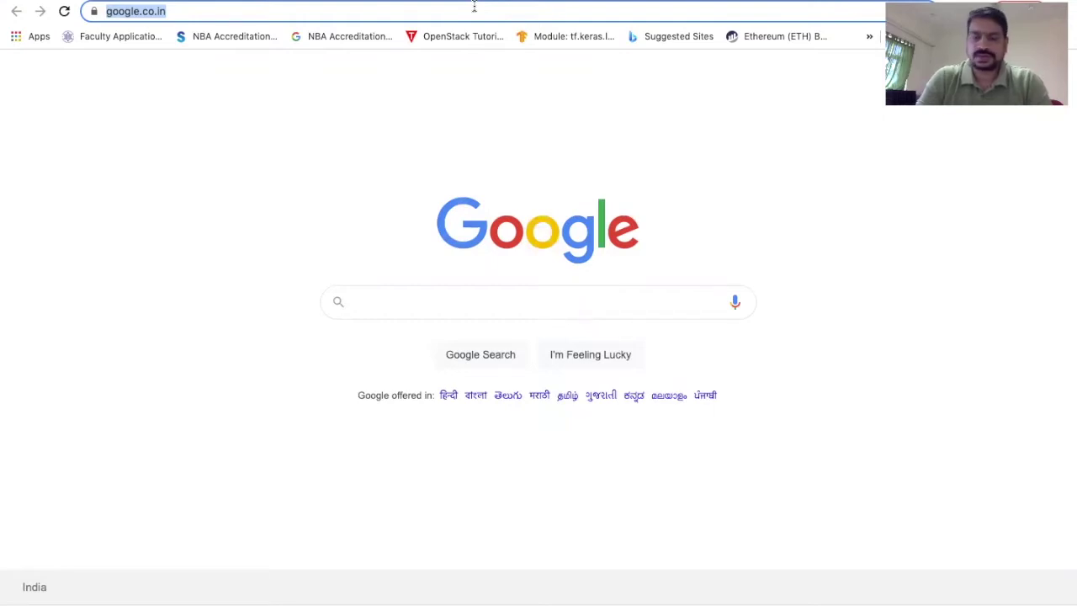
type("tu")
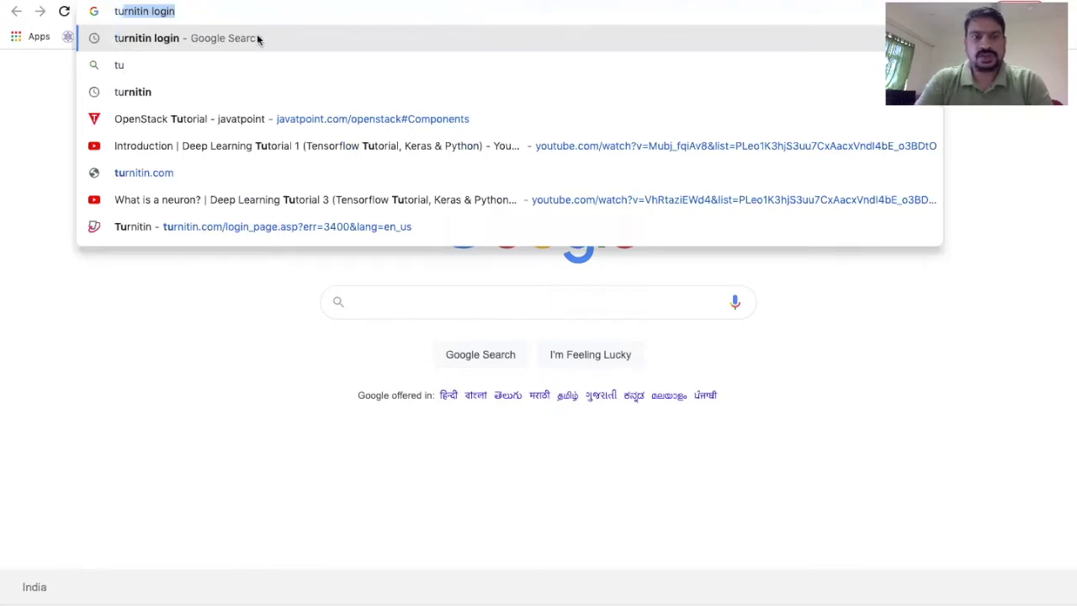
left_click(184, 38)
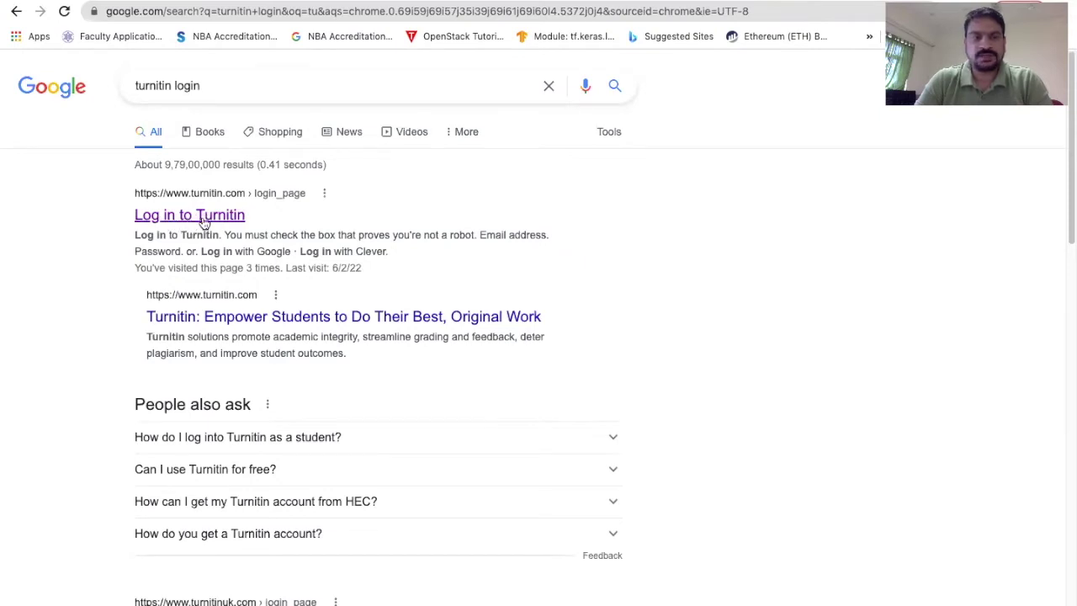
scroll(203, 220, "up", 5)
left_click(221, 215)
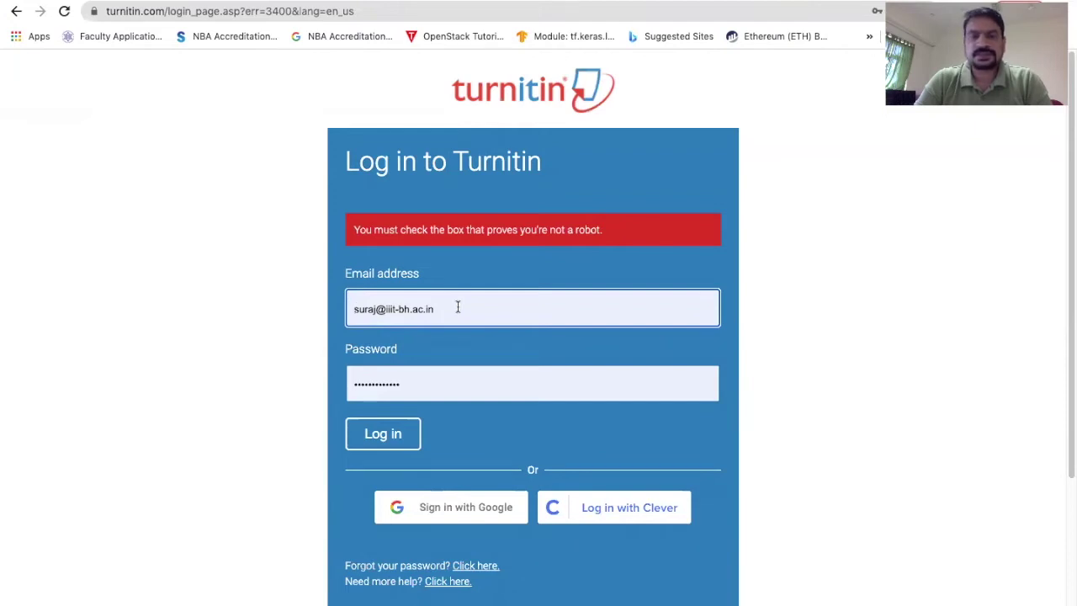
- Log in to Turnitin with the pre-filled email and password credentials
scroll(458, 307, "down", 1)
scroll(458, 311, "up", 1)
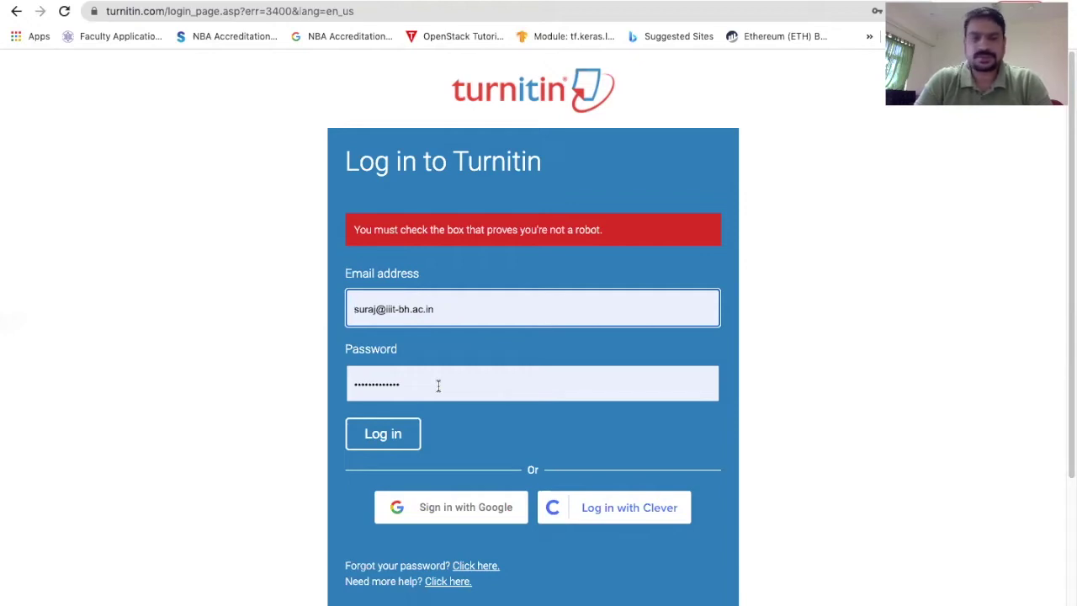
left_click(393, 442)
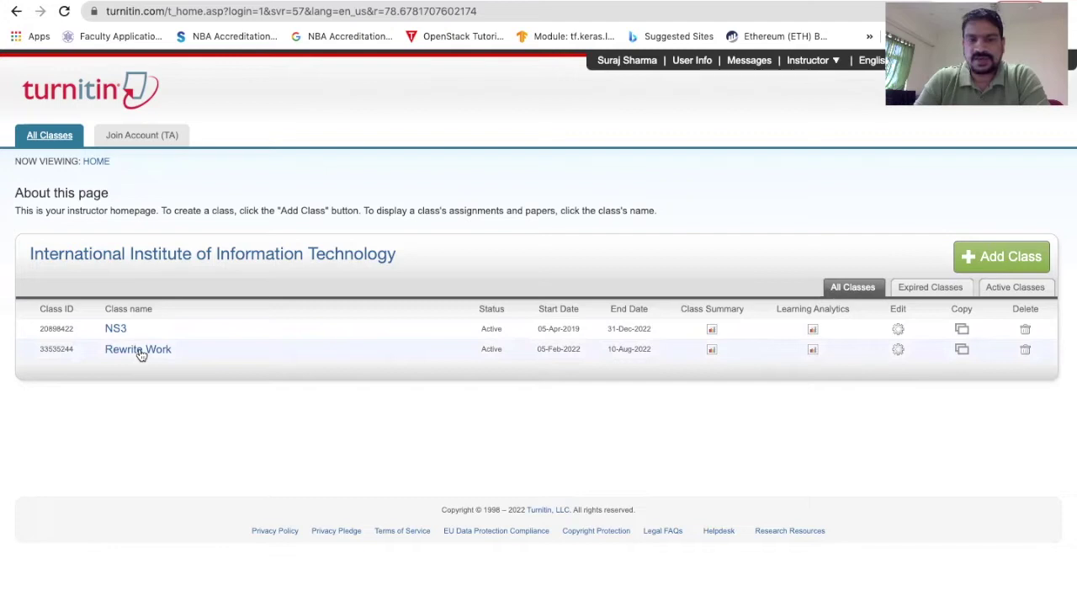
- Open the Rewrite Work class and show More actions for the Final Year Project assignment
left_click(138, 350)
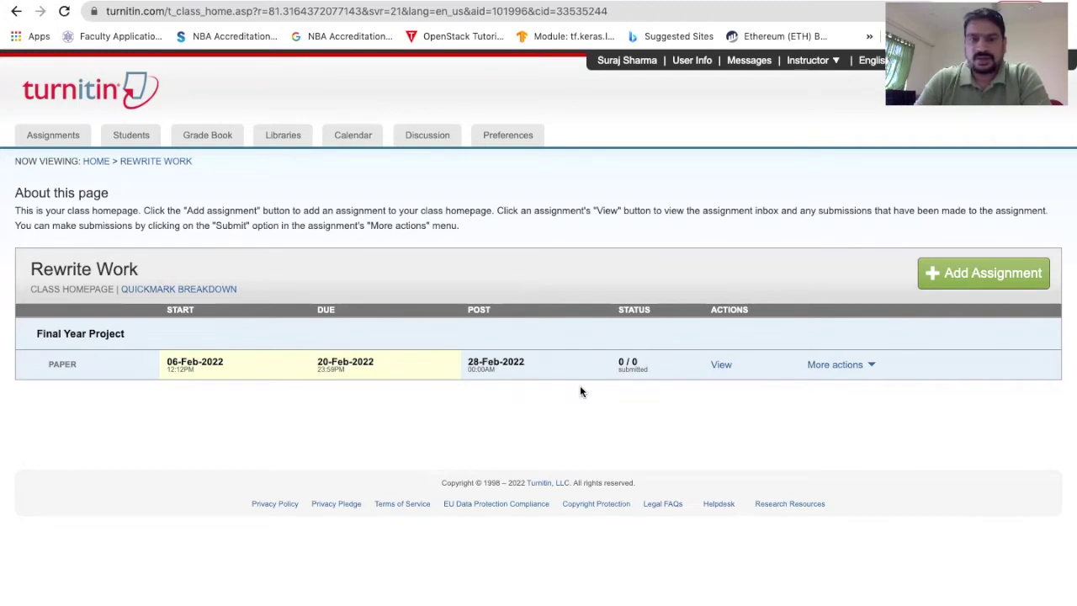
left_click(838, 368)
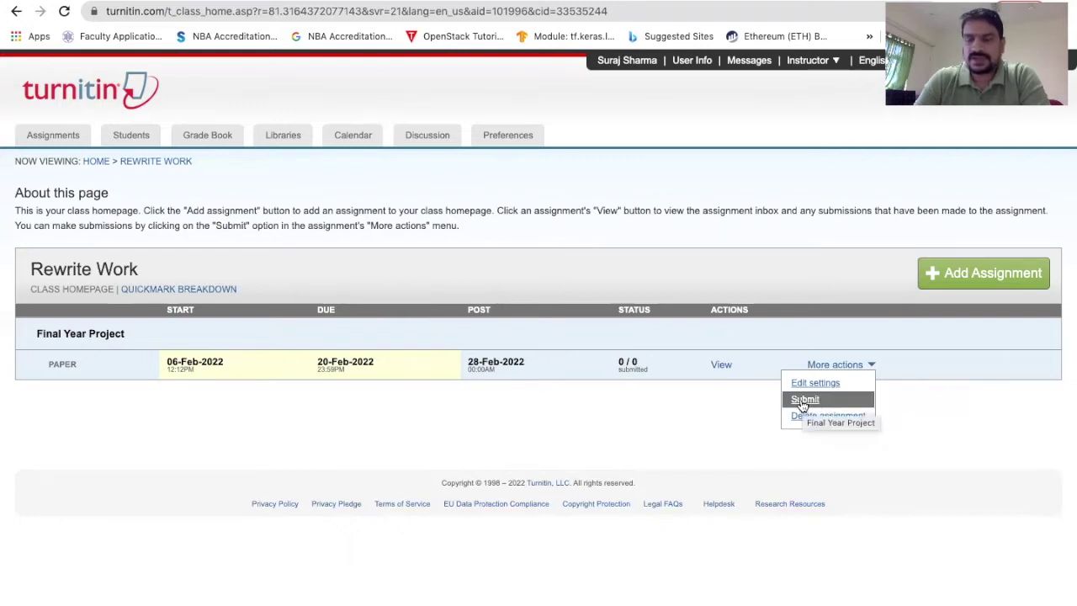
- Start a Final Year Project submission and enter the author's first and last name
left_click(802, 401)
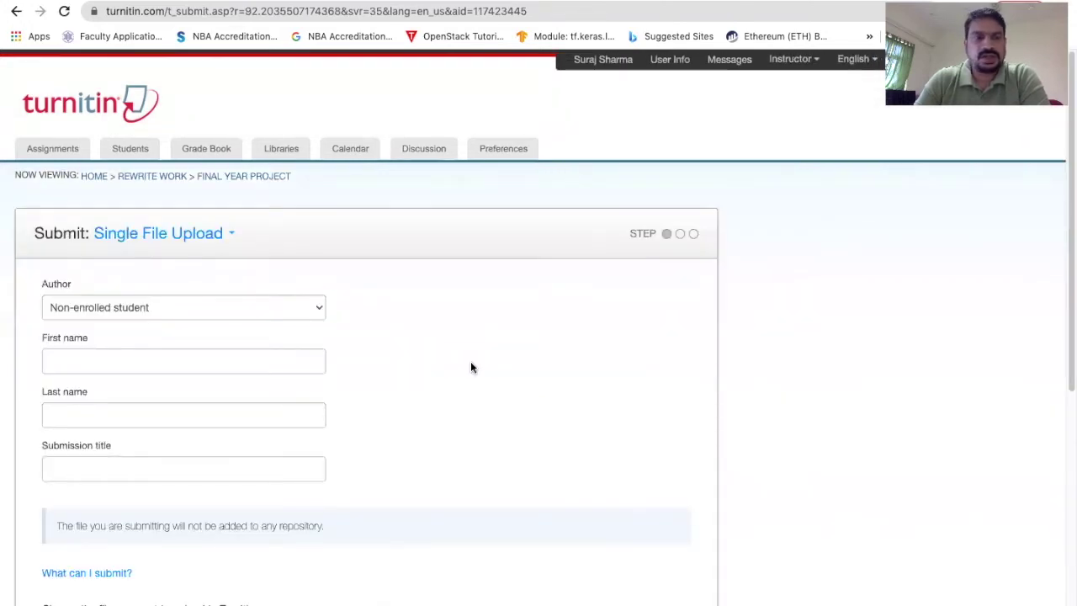
scroll(471, 366, "down", 2)
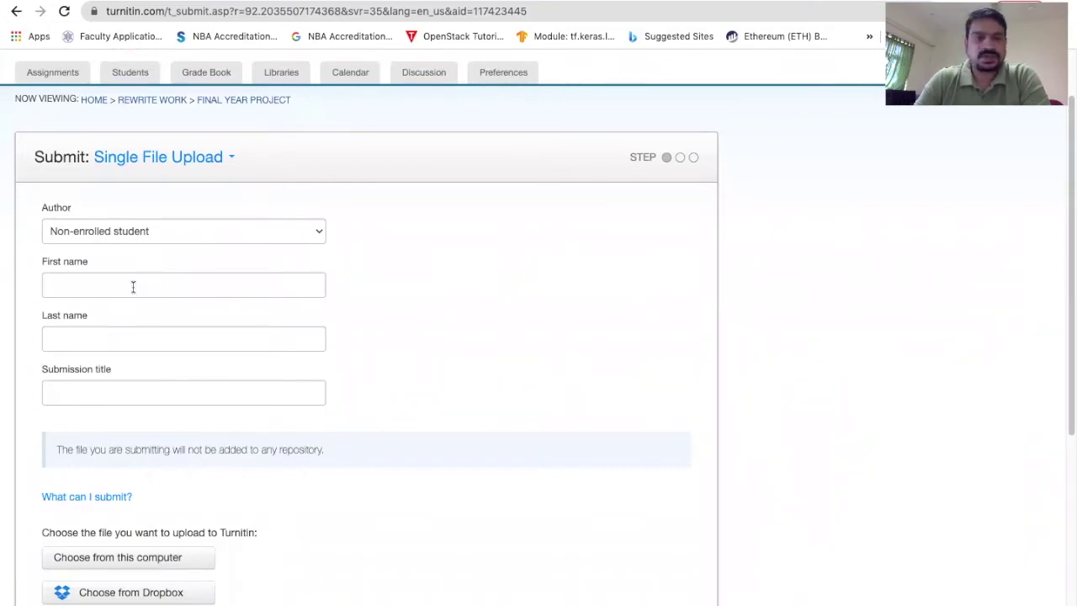
left_click(91, 281)
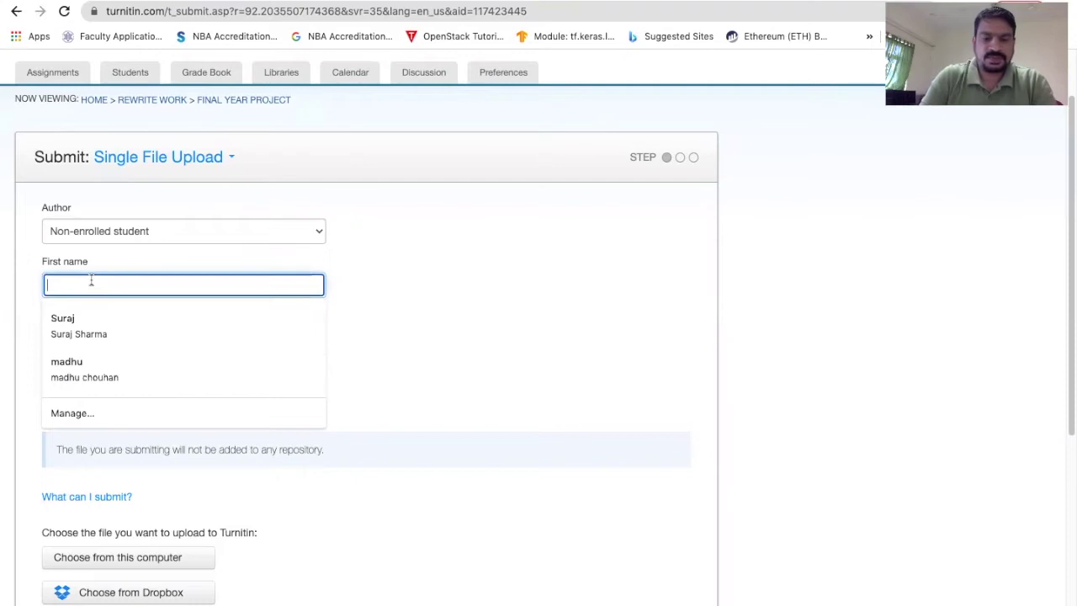
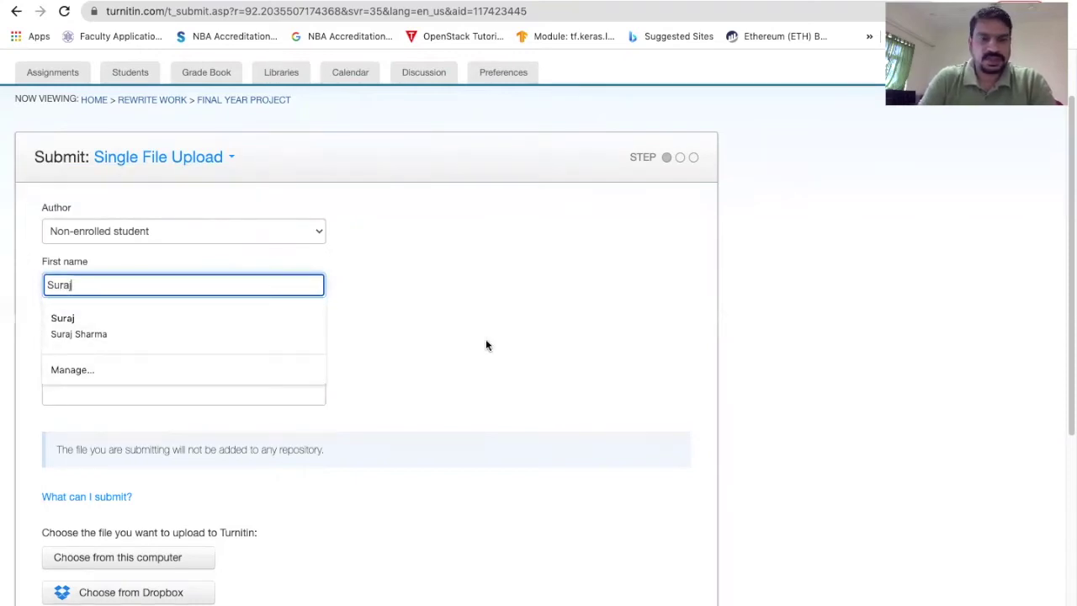
left_click(486, 345)
left_click(156, 337)
left_click(402, 331)
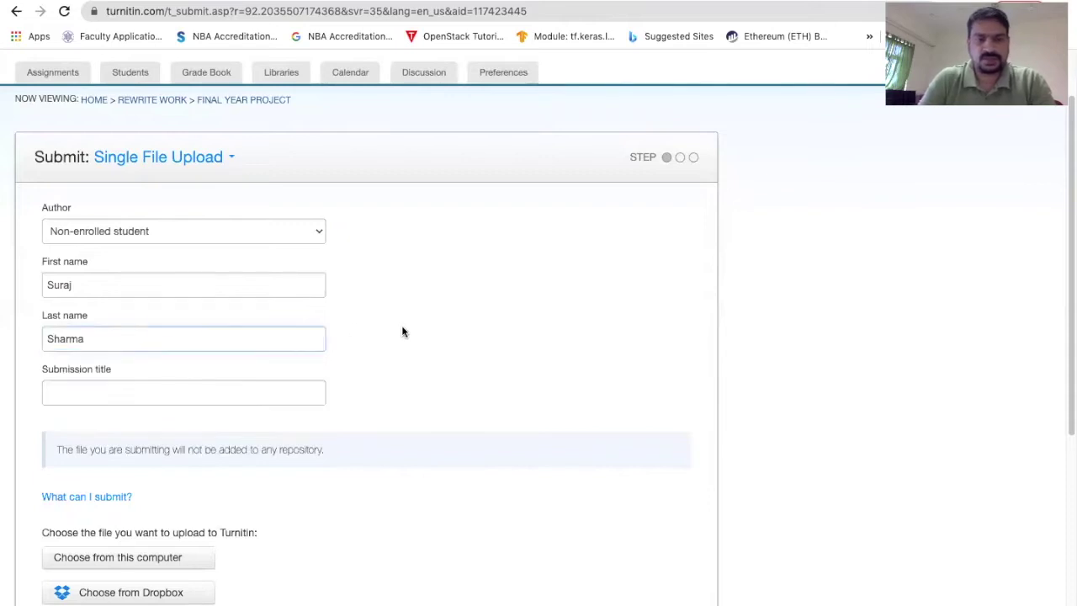
- Paste 'Hybrid Meta-Heuristic Algorithm' as the submission title
left_click(139, 393)
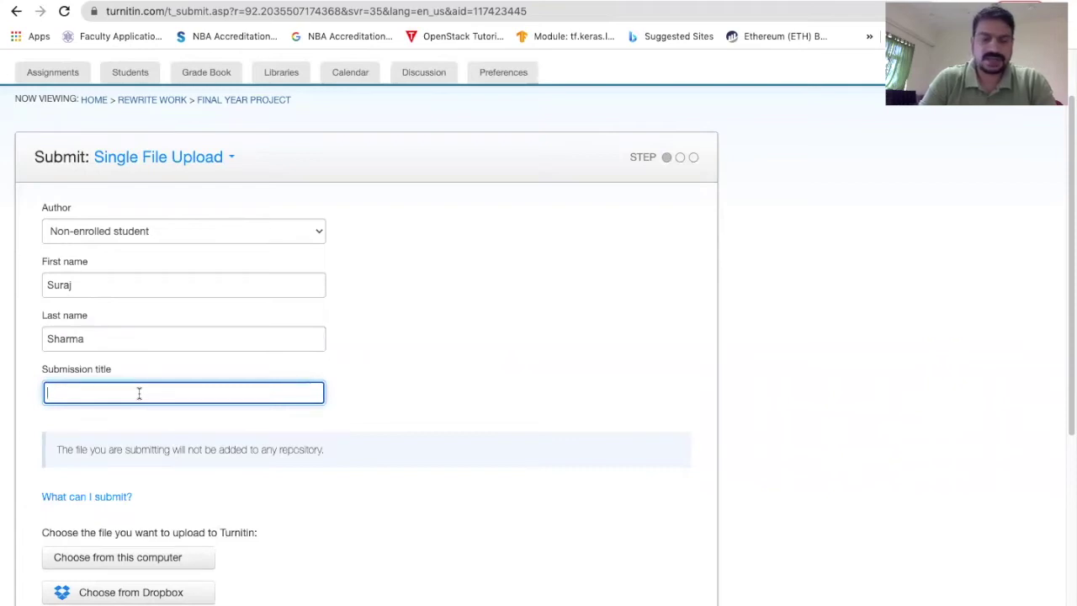
type("Hybrid Meta-Heuristic Algorithm")
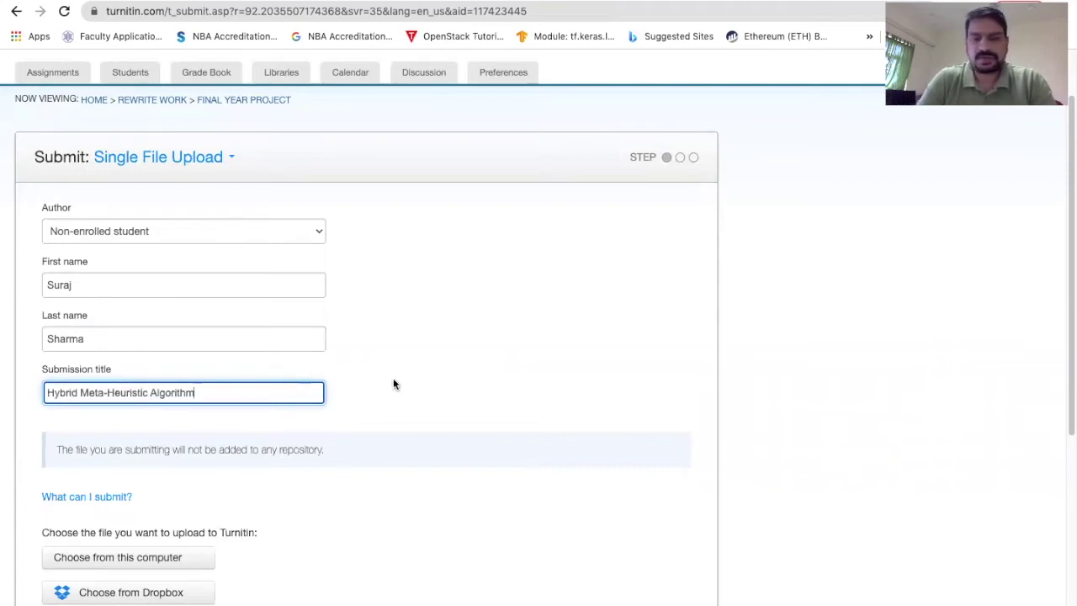
scroll(393, 384, "down", 2)
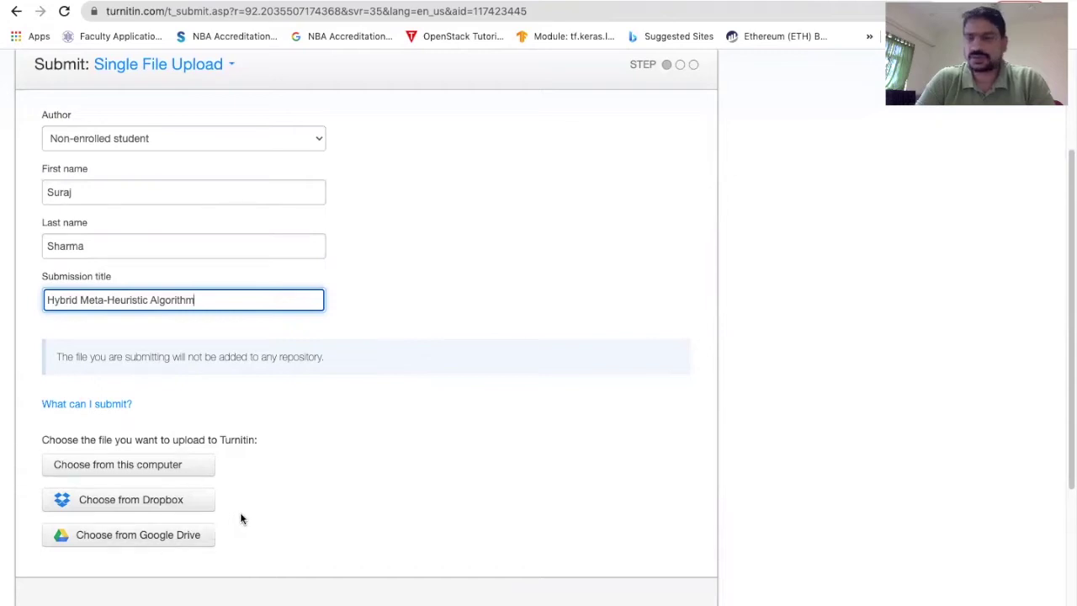
scroll(240, 519, "up", 1)
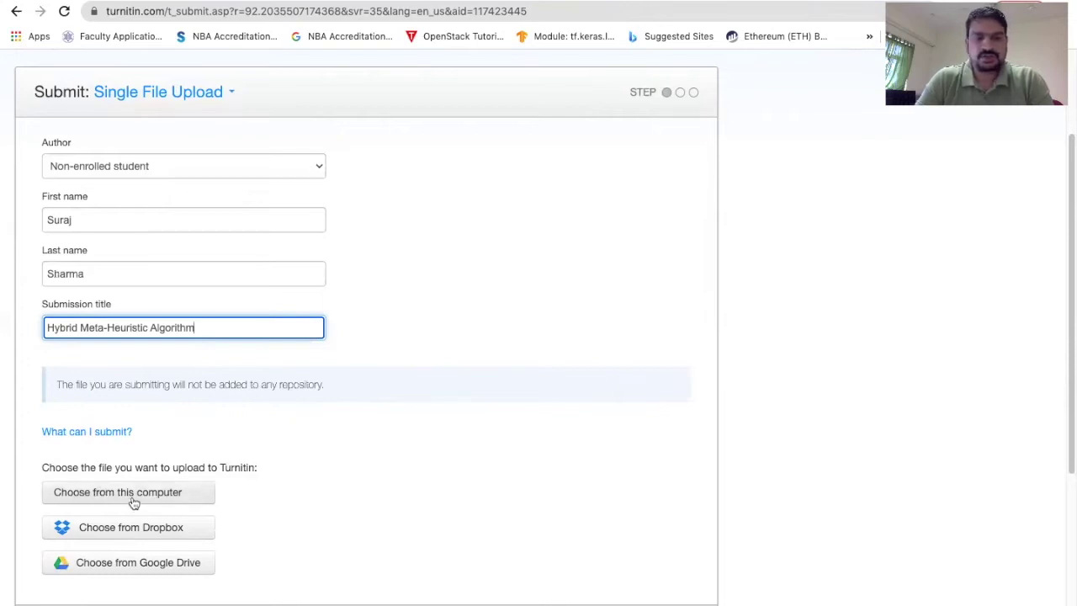
- Attach Hybrid Meta-Heuristic Algorithm.pdf from Documents > Research to the upload form
left_click(162, 495)
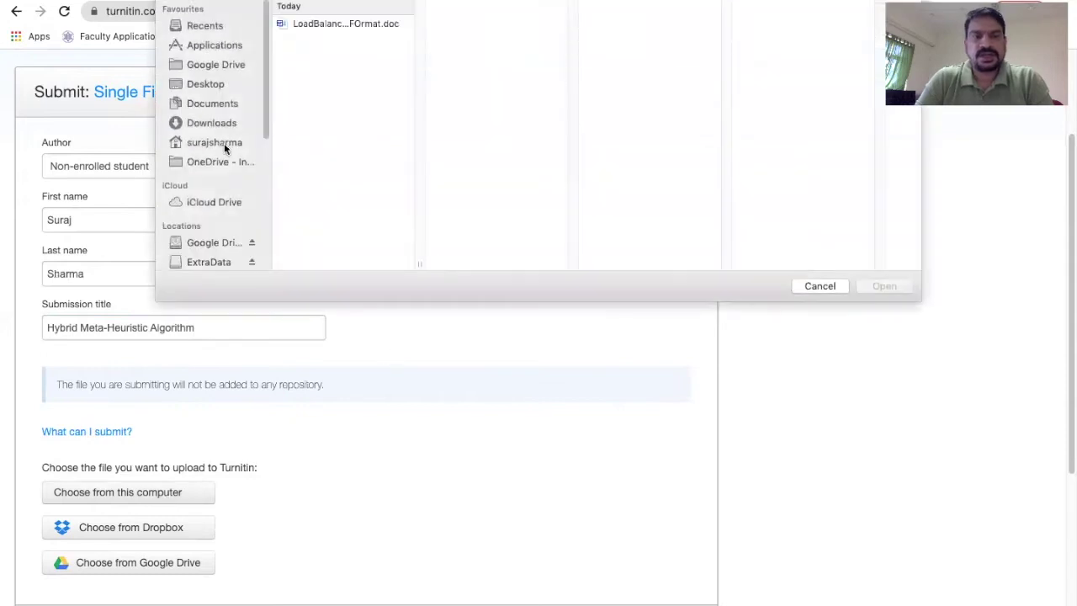
left_click(211, 103)
left_click(321, 25)
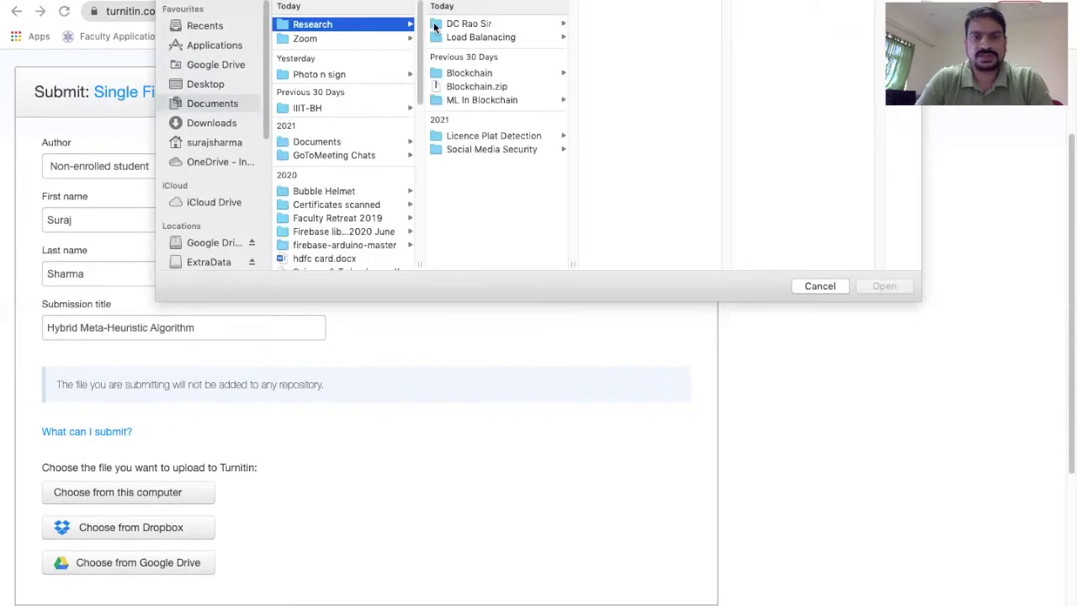
left_click(498, 135)
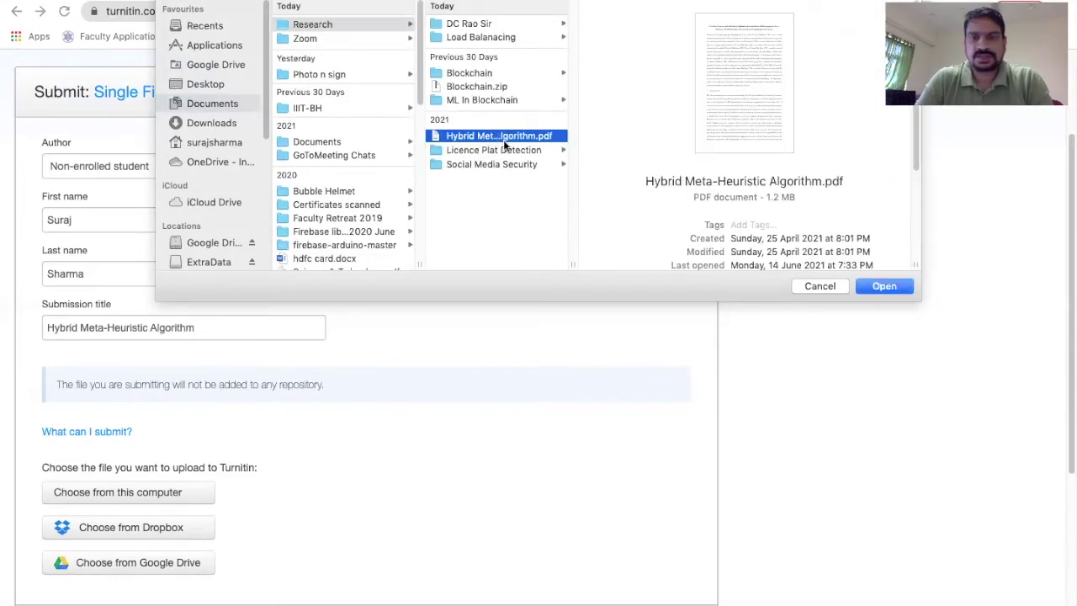
left_click(884, 287)
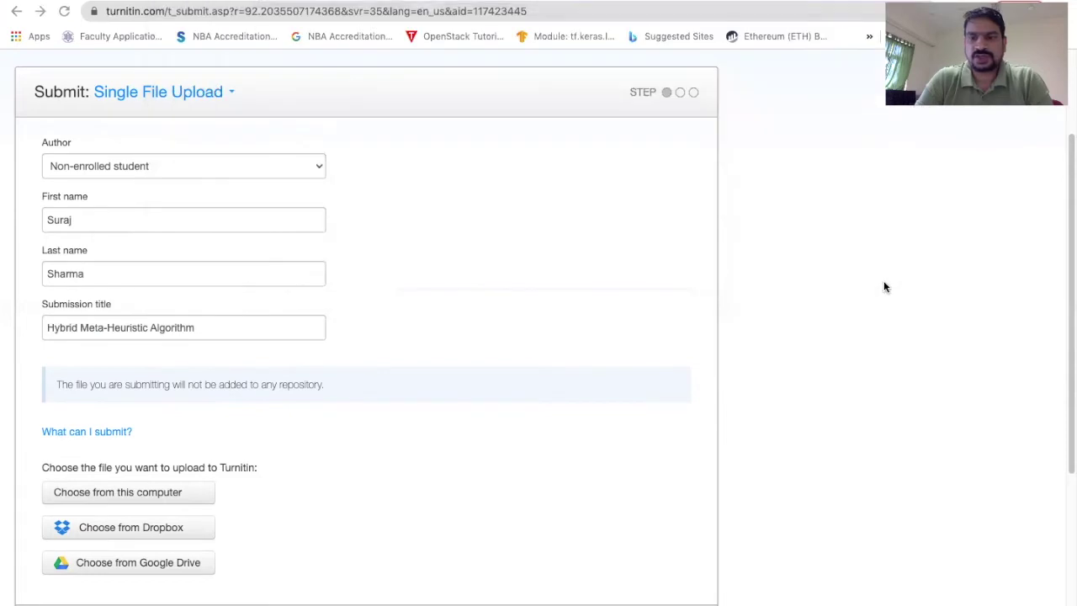
scroll(620, 335, "down", 3)
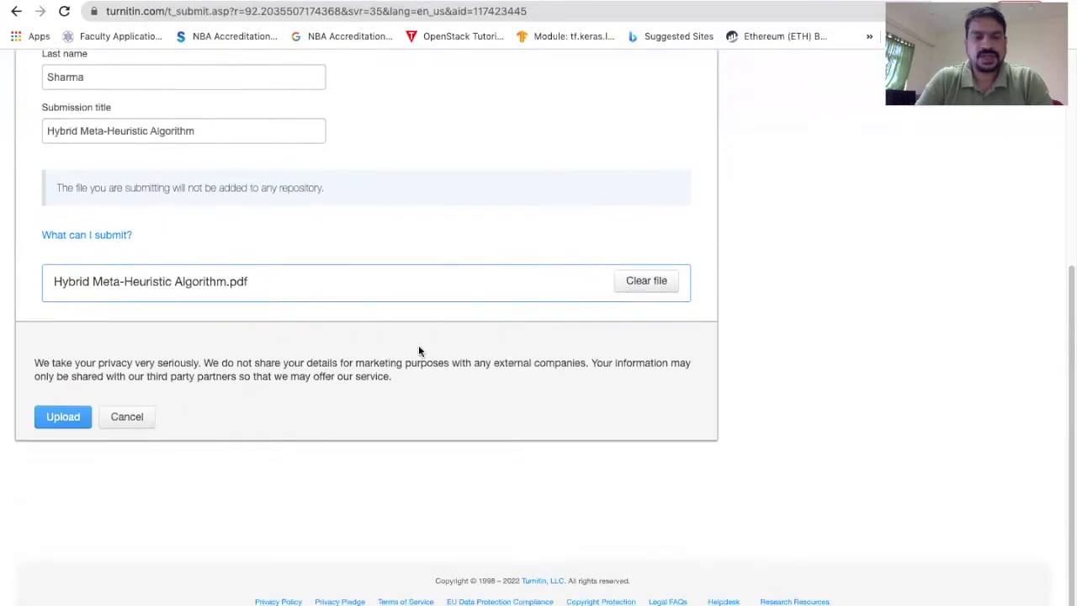
- Upload the PDF and confirm its 23-page, 6990-word preview for submission
left_click(61, 425)
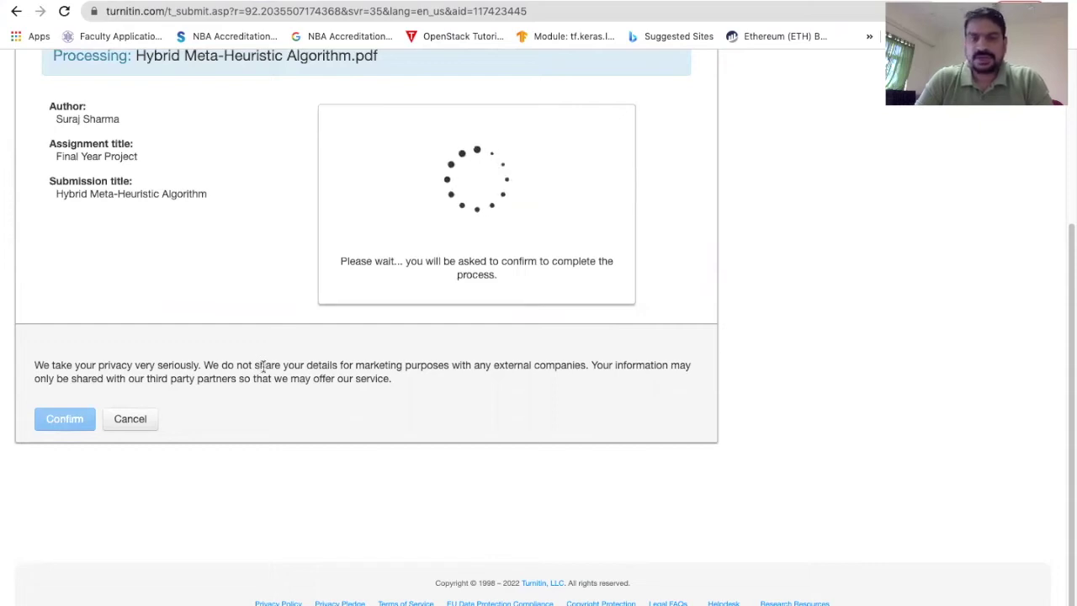
scroll(264, 367, "up", 1)
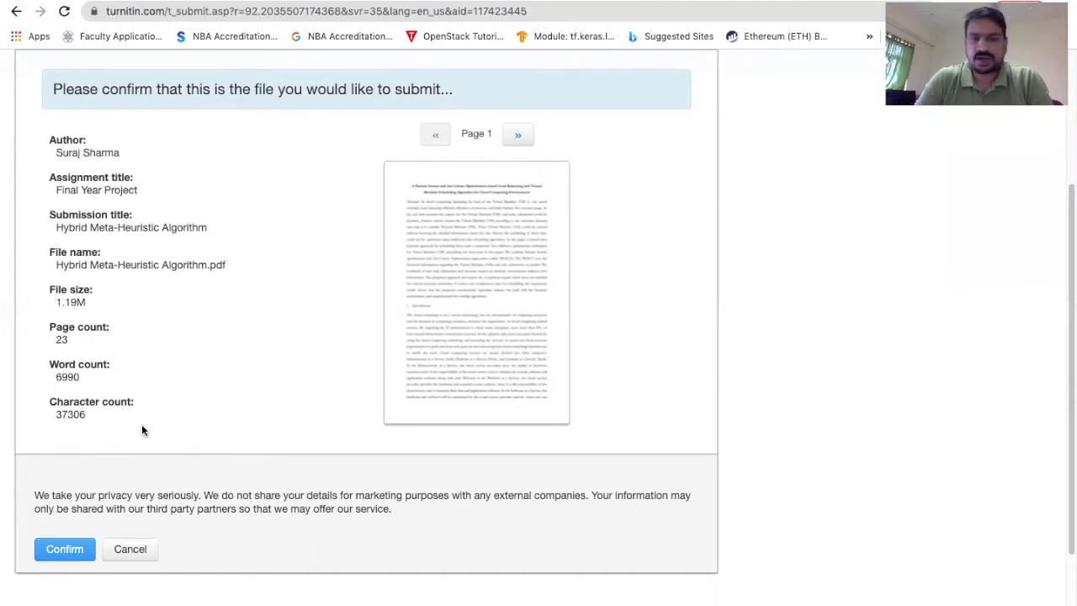
scroll(142, 425, "down", 2)
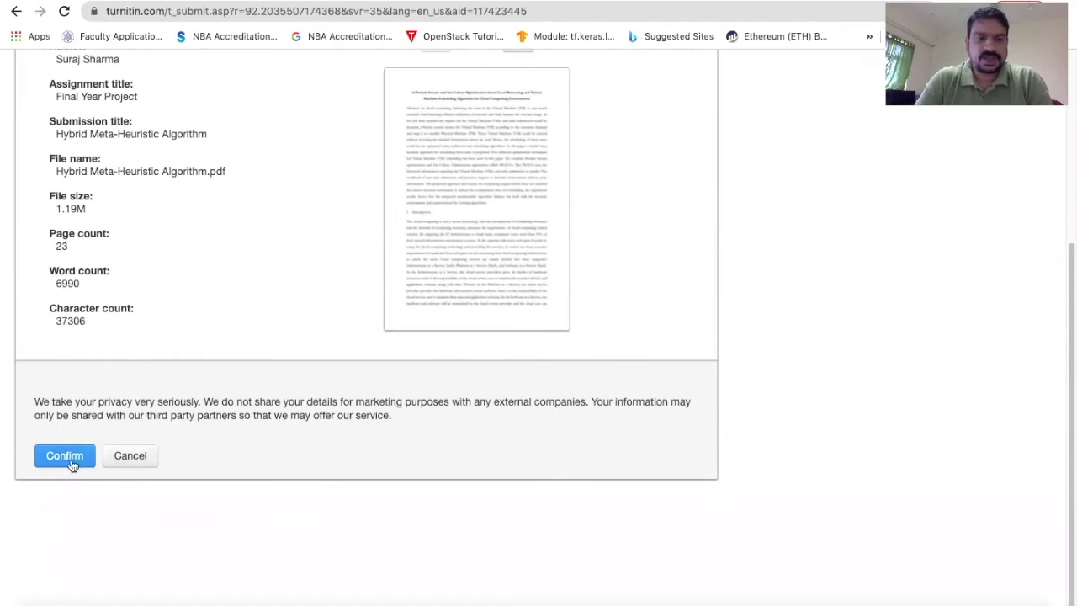
left_click(67, 457)
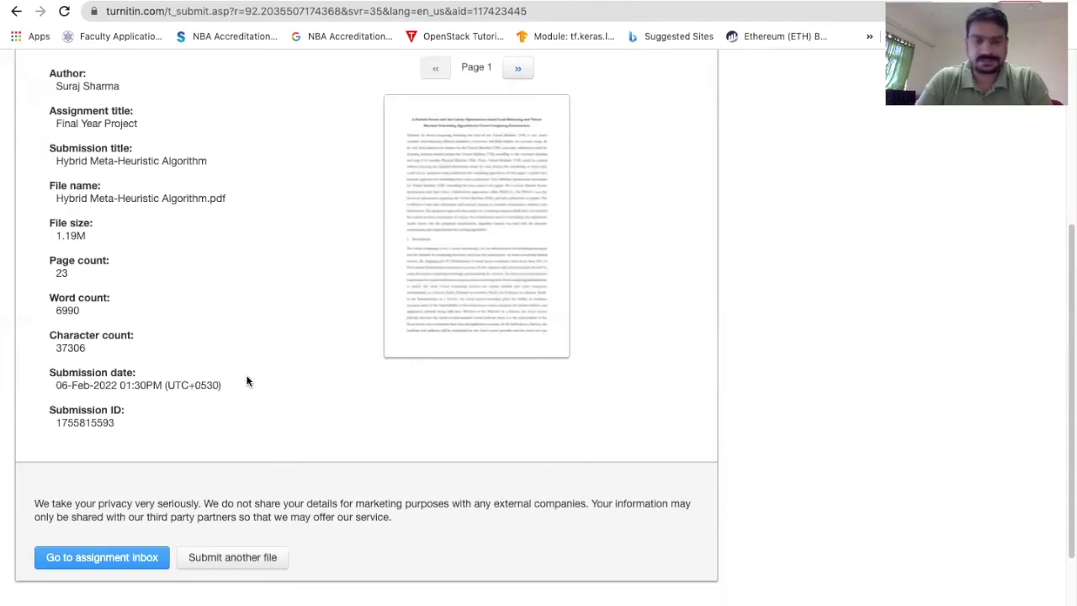
- Review the digital receipt and go to the Final Year Project assignment inbox
scroll(304, 344, "up", 1)
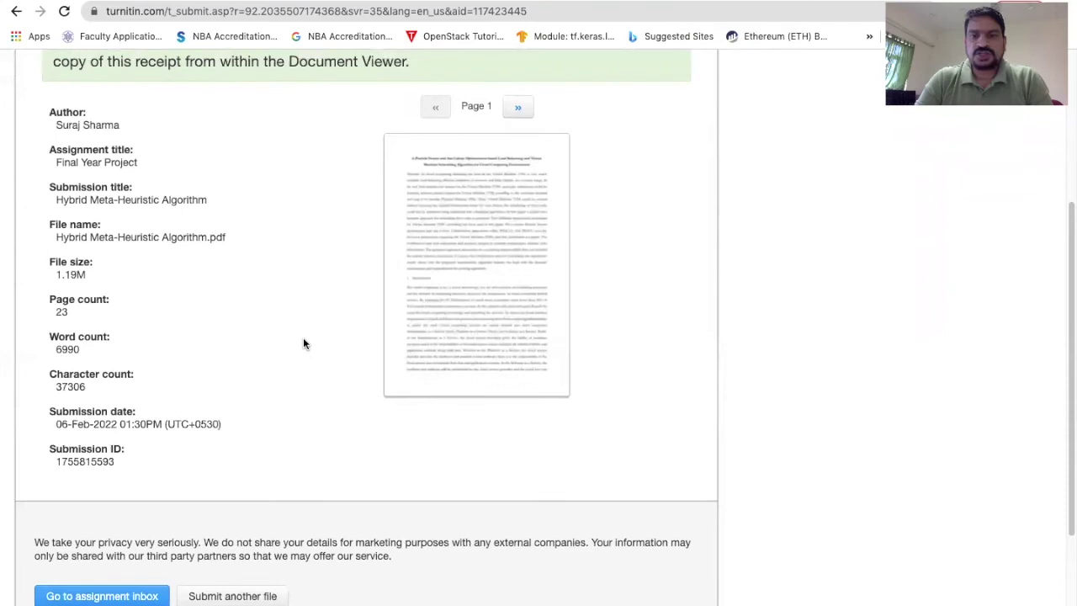
scroll(304, 343, "up", 1)
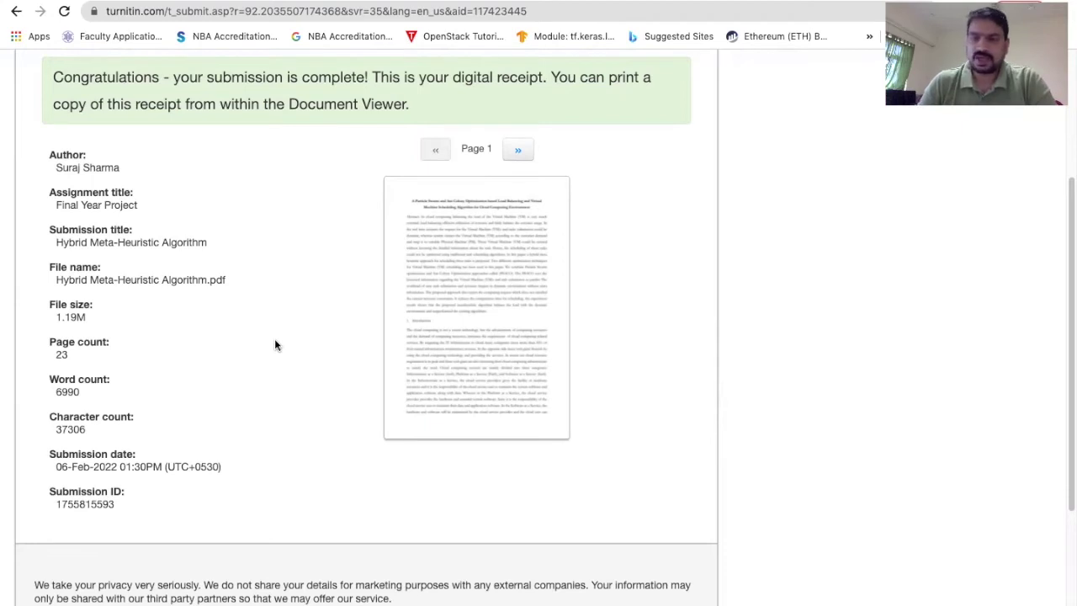
scroll(275, 344, "down", 1)
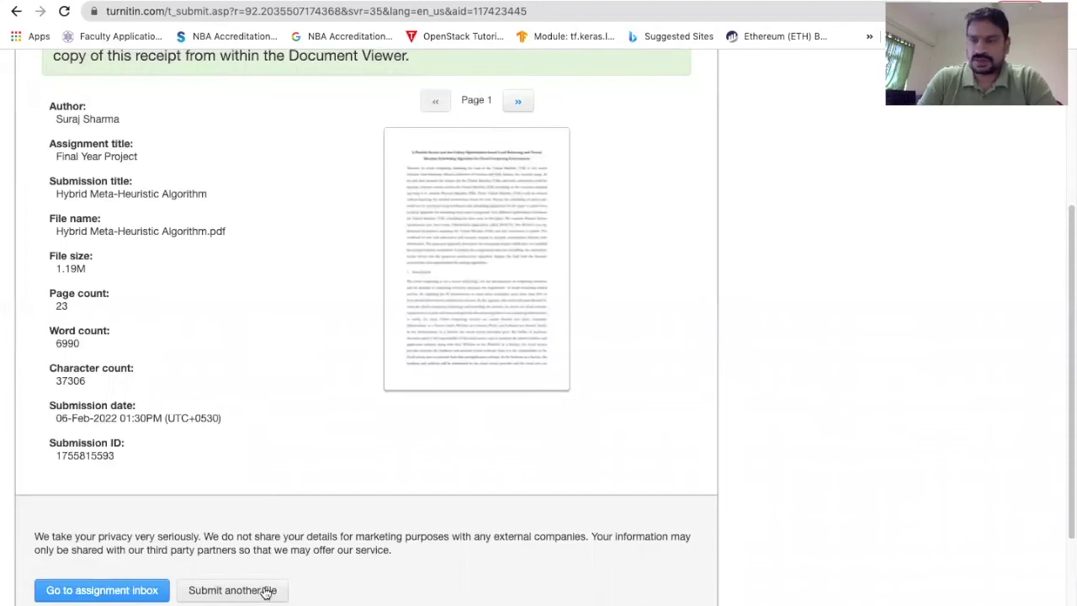
left_click(102, 592)
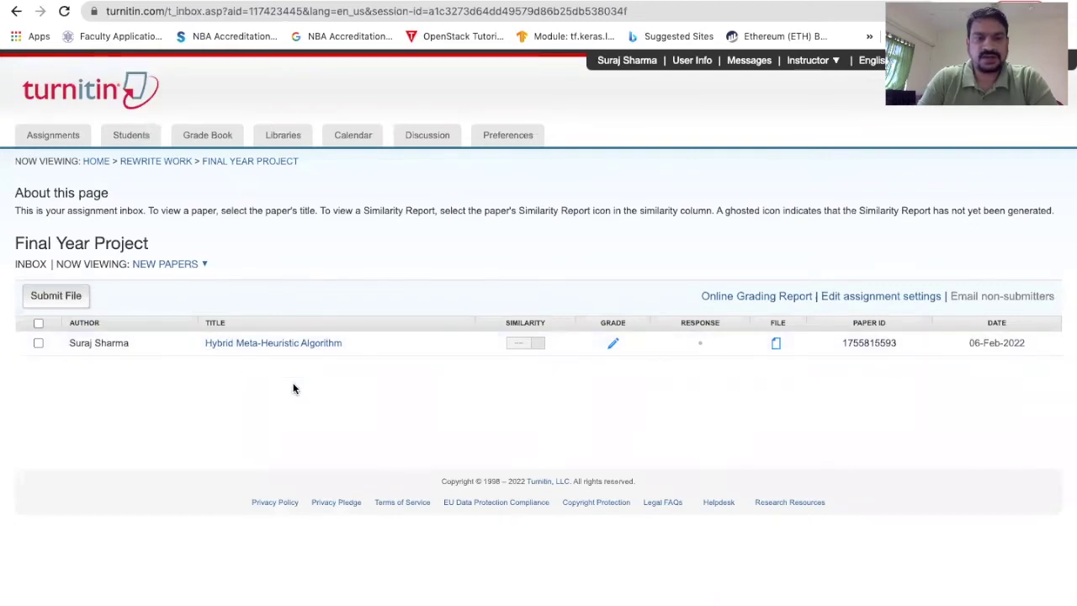
- Enlarge the inbox and scroll right to see the paper's 97% similarity score
key("ctrl+plus")
key("ctrl+plus")
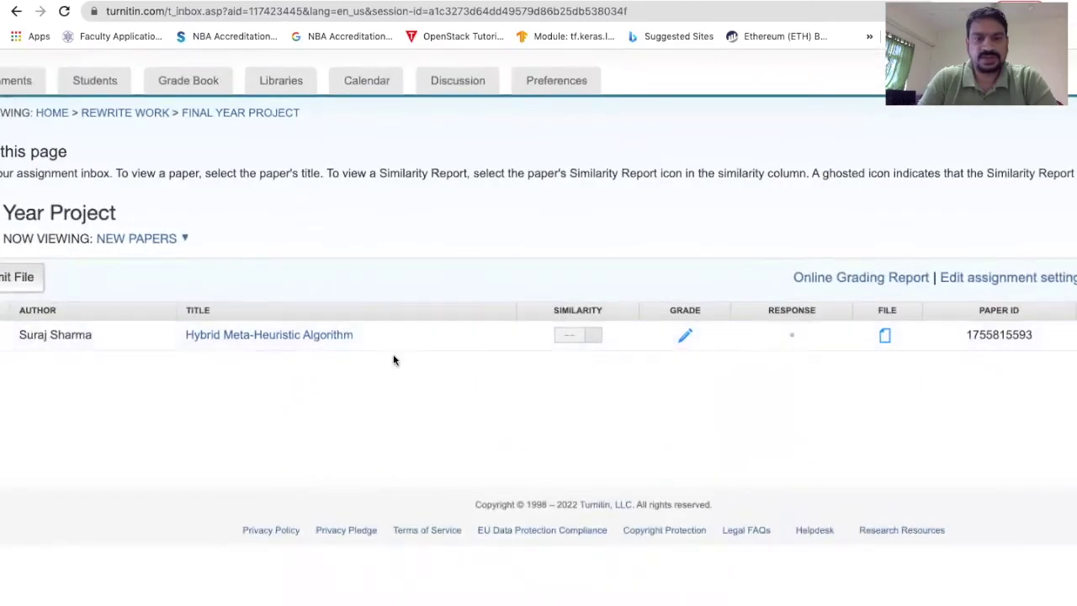
scroll(638, 384, "right", 4)
scroll(638, 384, "right", 1)
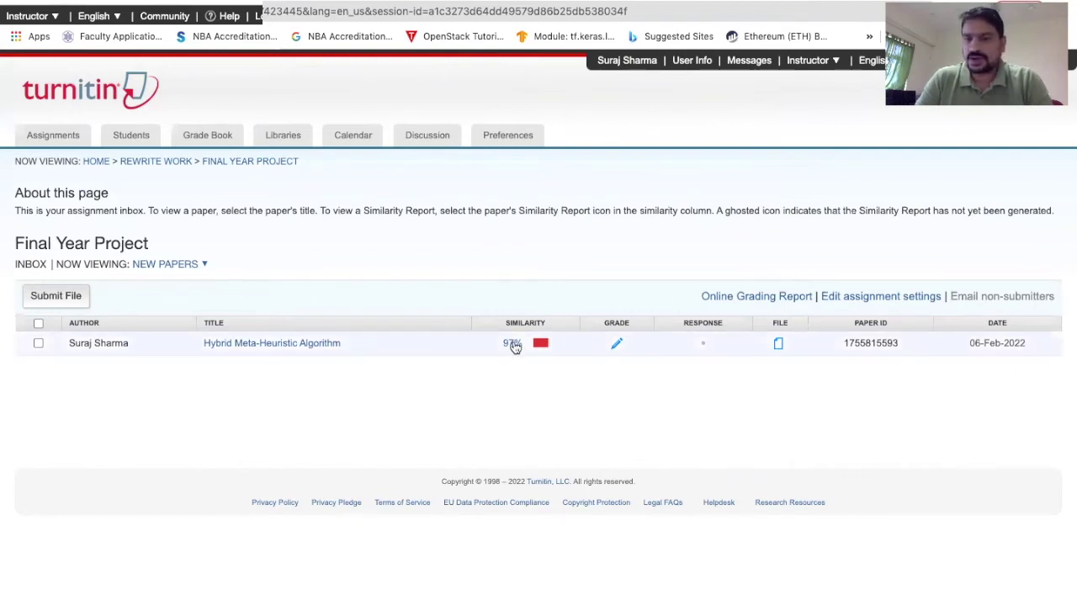
- Launch the paper's 97% similarity report in Feedback Studio from its inbox row
left_click(514, 346)
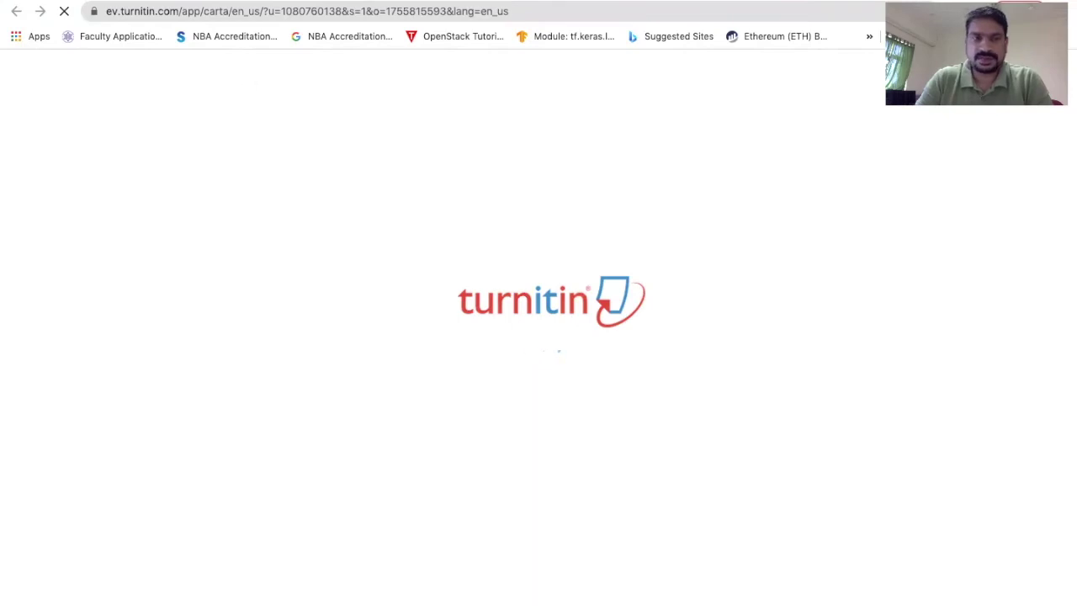
key("super+w")
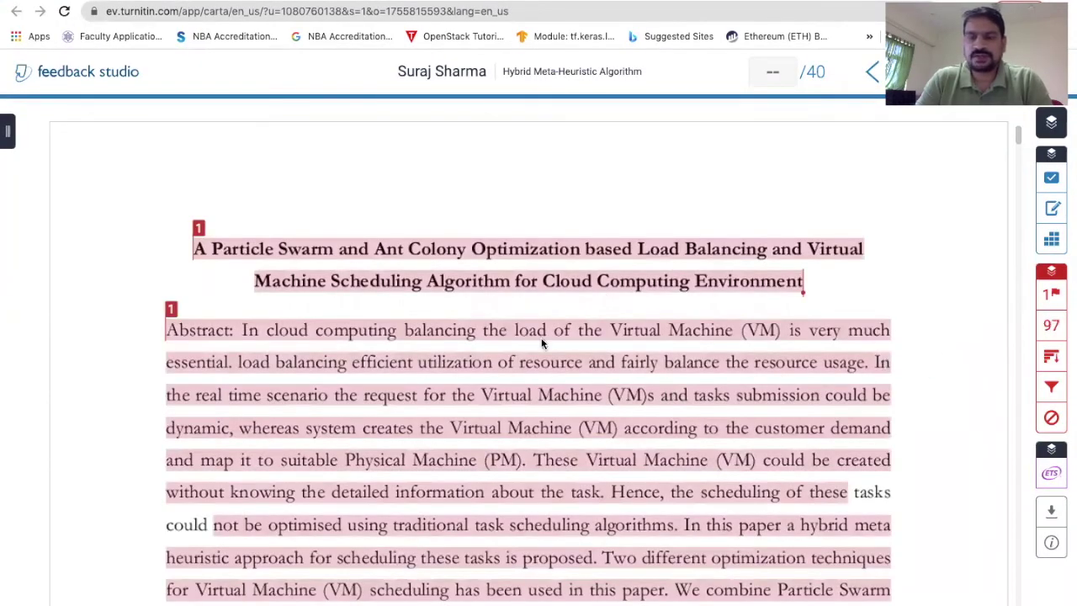
- Scroll through the highlighted paper in Feedback Studio
scroll(728, 461, "down", 3)
scroll(728, 461, "down", 5)
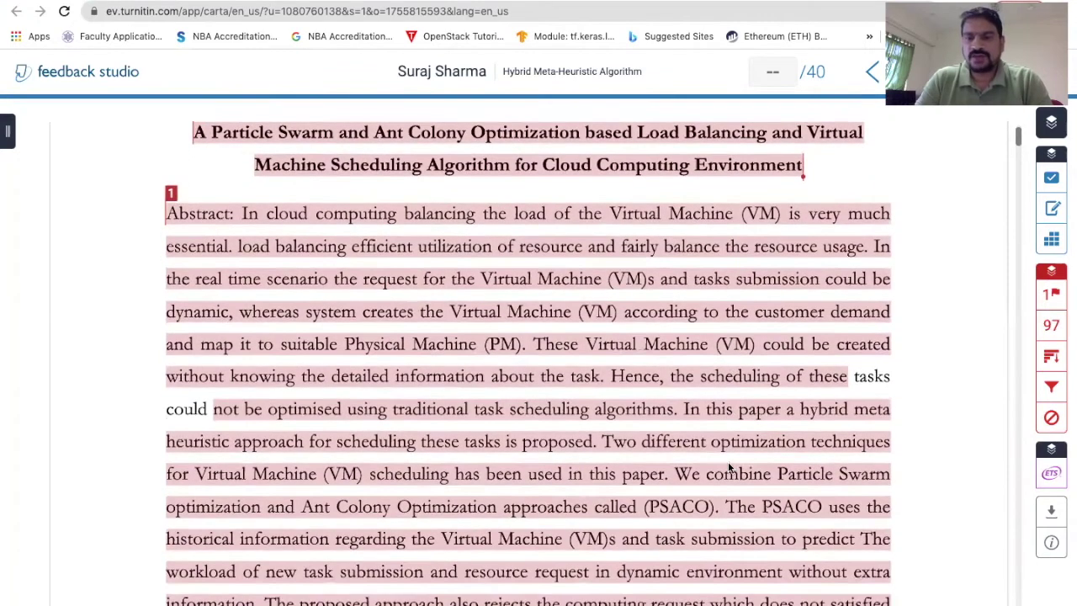
scroll(728, 461, "down", 5)
scroll(728, 461, "down", 10)
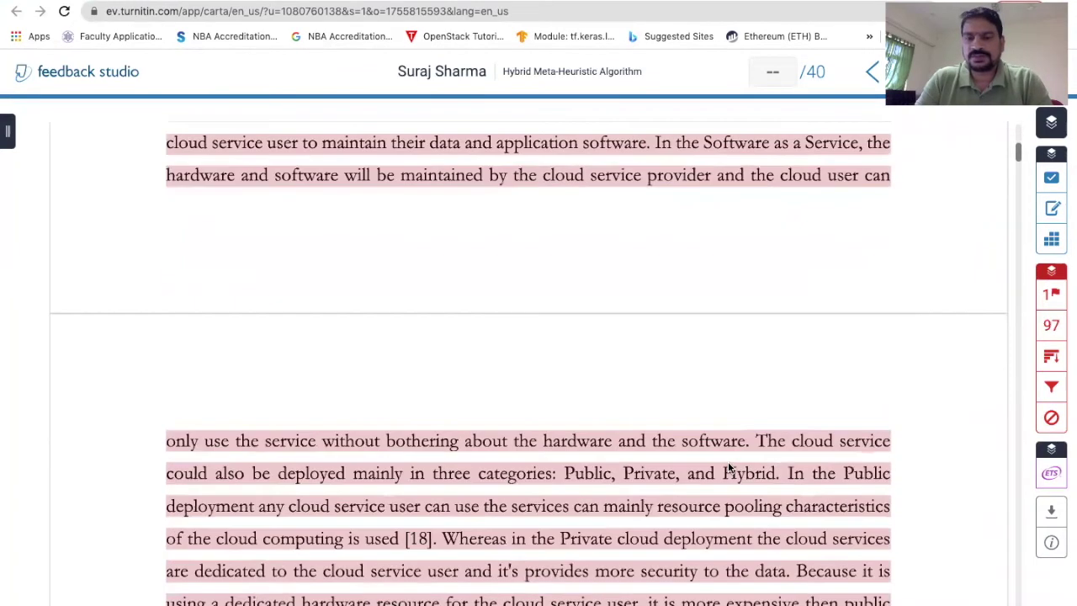
scroll(728, 462, "down", 4)
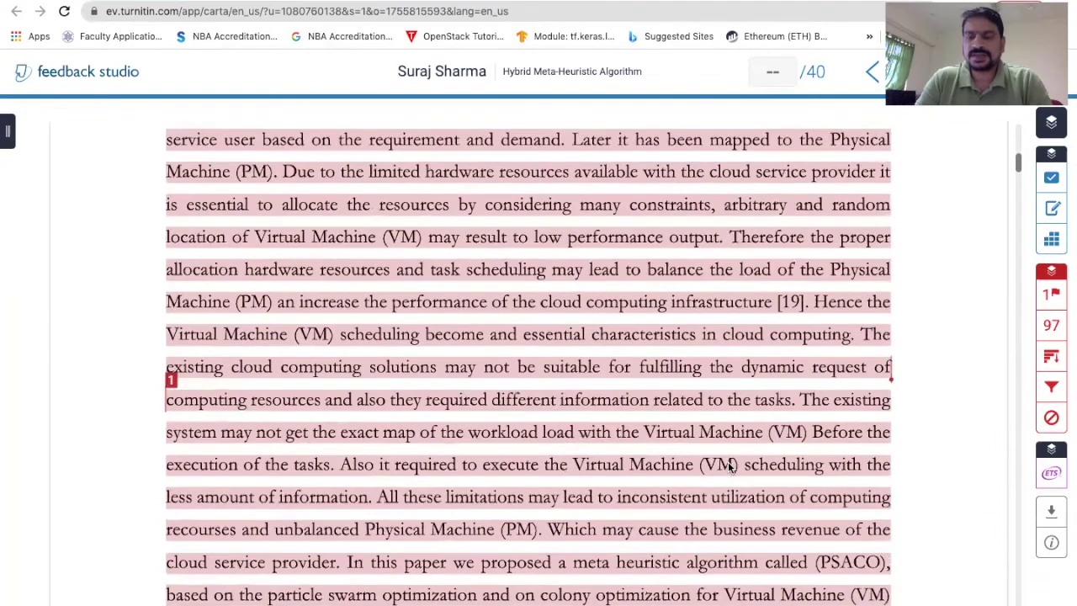
scroll(731, 468, "down", 15)
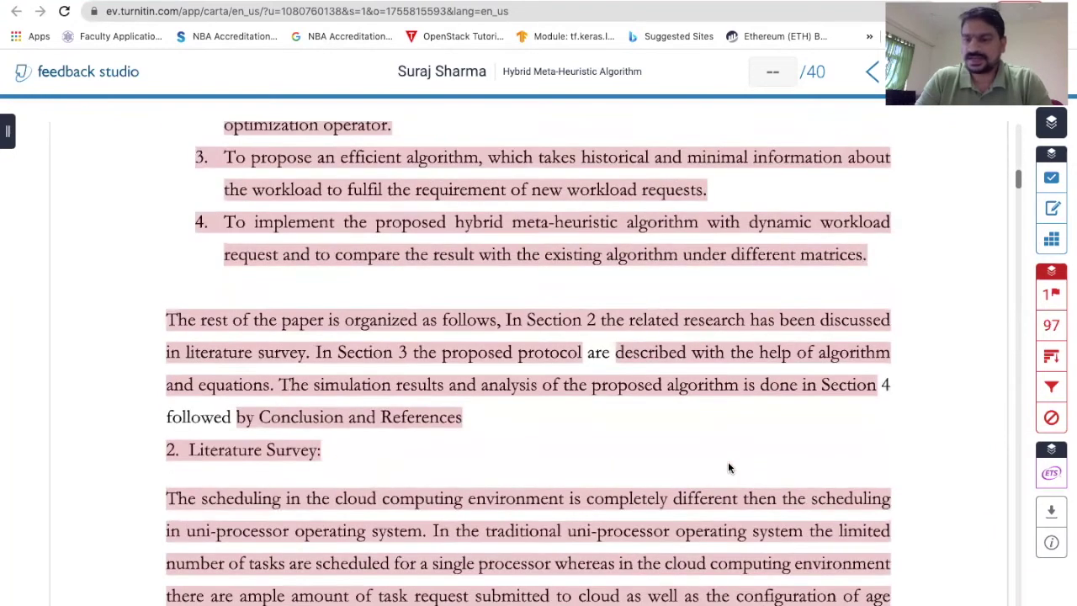
scroll(730, 468, "down", 10)
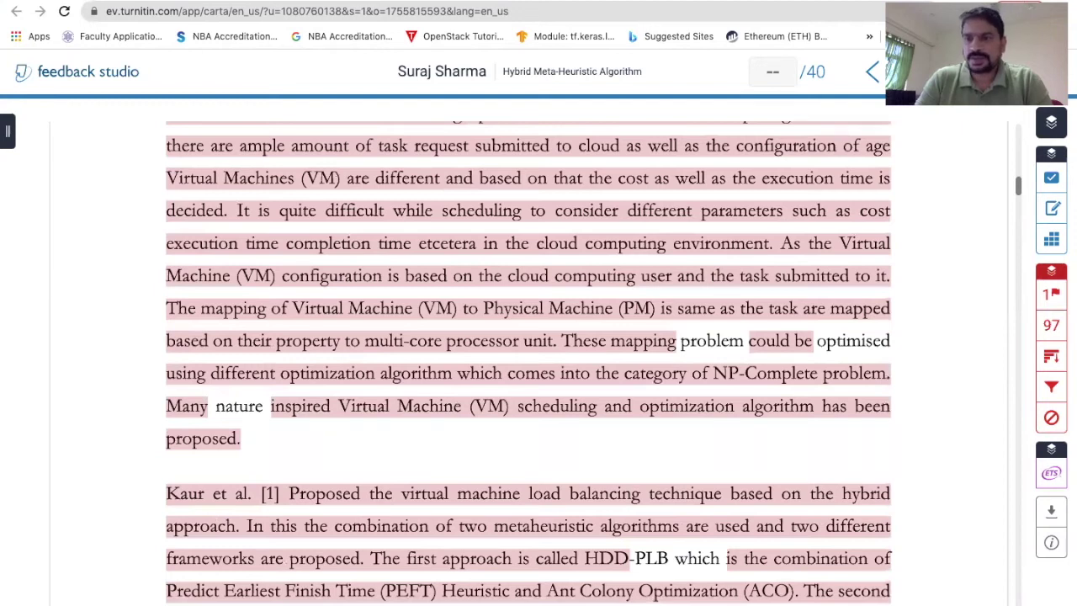
scroll(964, 367, "up", 1)
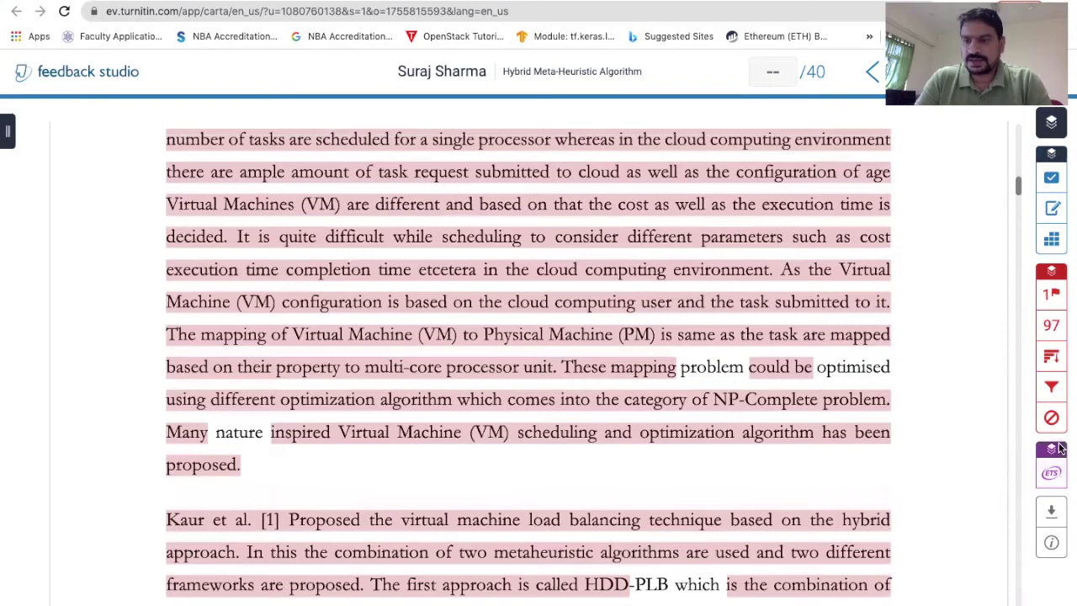
- Show Match Overview listing turcomat.org as the single 97% internet source
left_click(1051, 329)
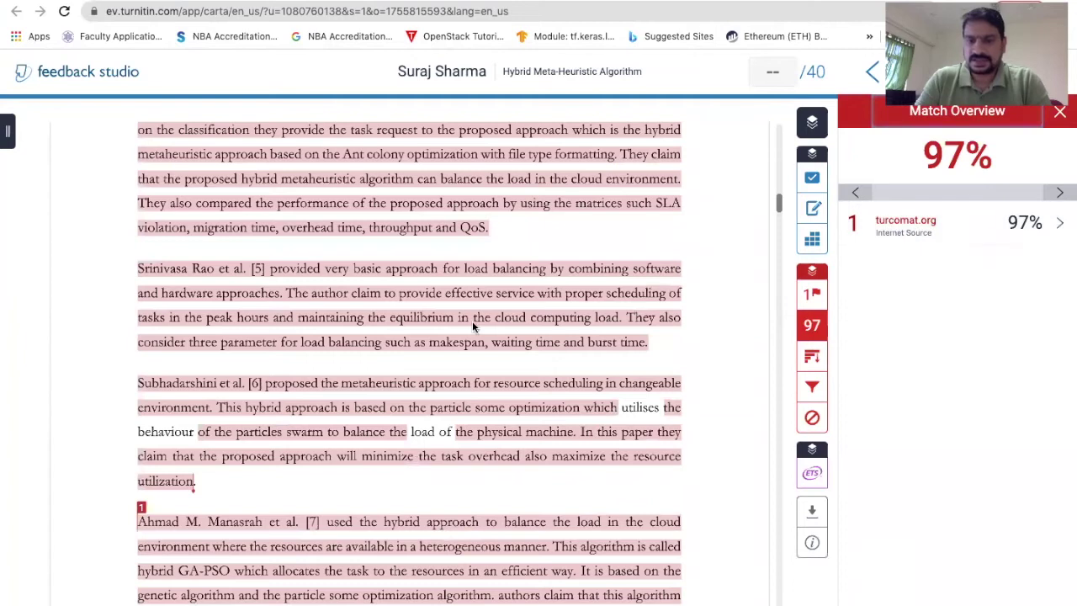
scroll(494, 503, "down", 3)
scroll(494, 503, "down", 3)
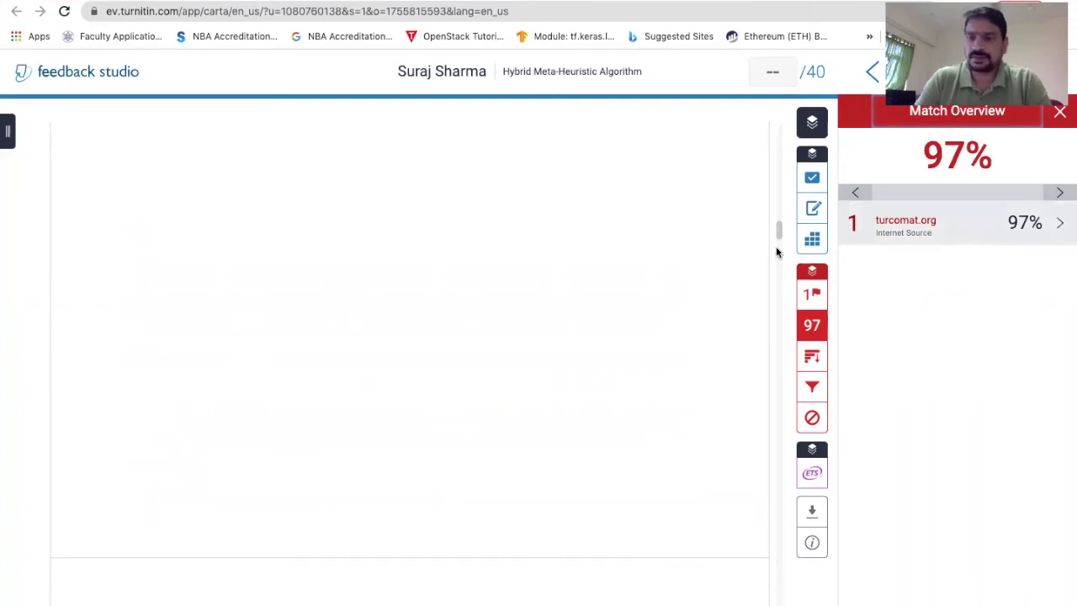
scroll(550, 298, "down", 4)
scroll(550, 298, "down", 3)
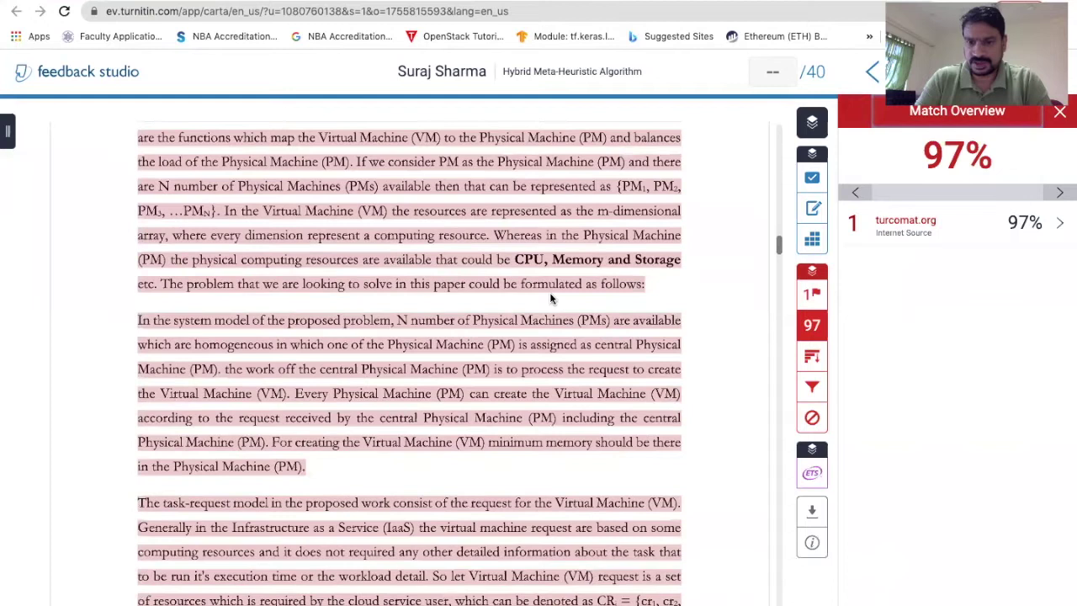
scroll(551, 298, "down", 10)
scroll(550, 298, "down", 2)
scroll(550, 298, "up", 20)
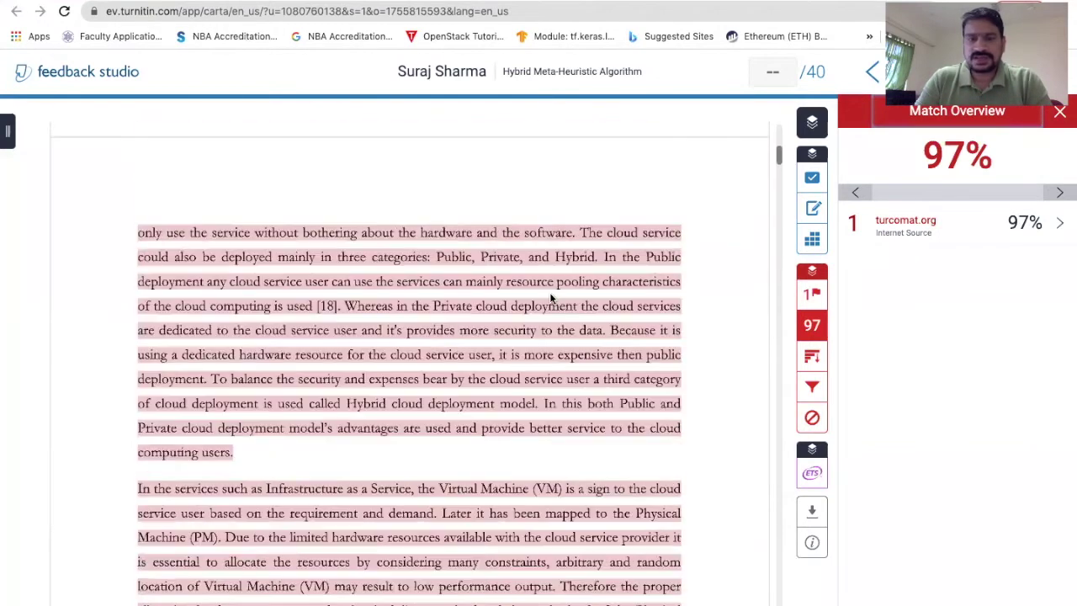
scroll(551, 298, "up", 5)
scroll(148, 495, "down", 2)
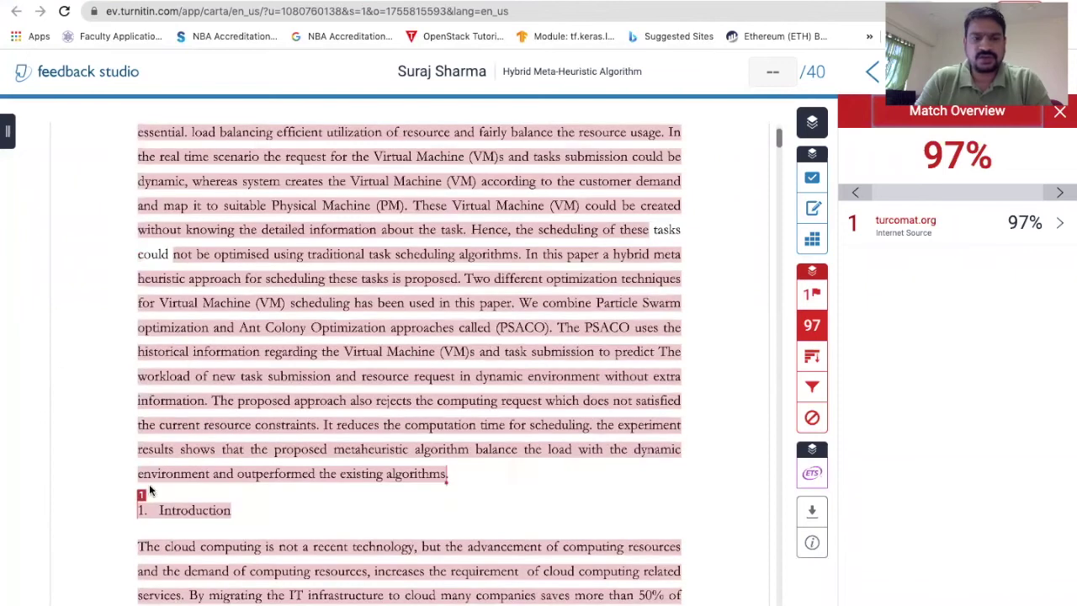
scroll(150, 240, "up", 2)
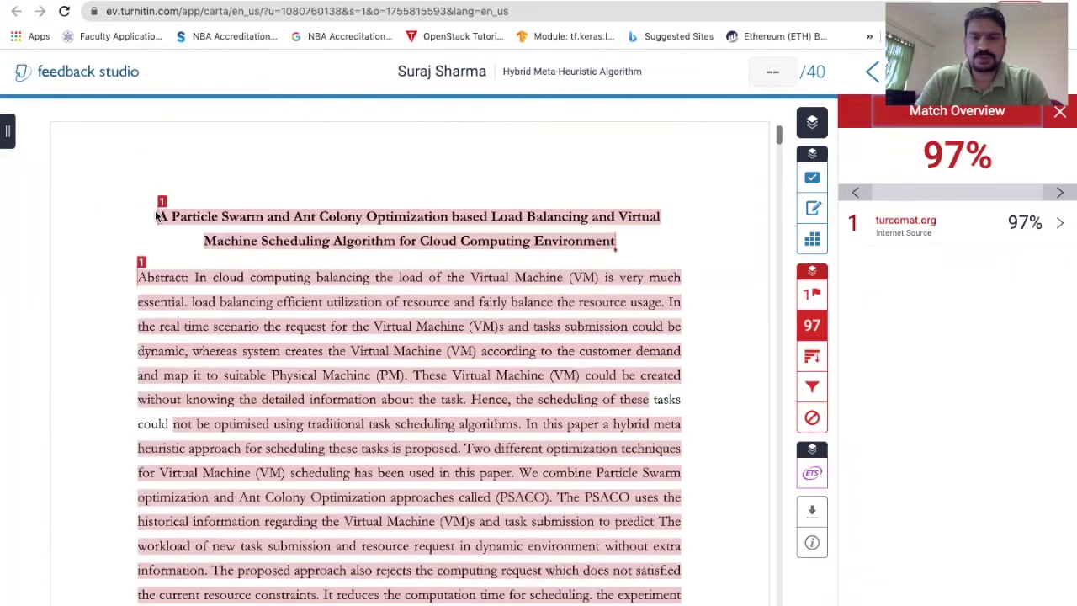
- Open the turcomat.org match, then close its source preview and the quick-mark pop-up
left_click(991, 225)
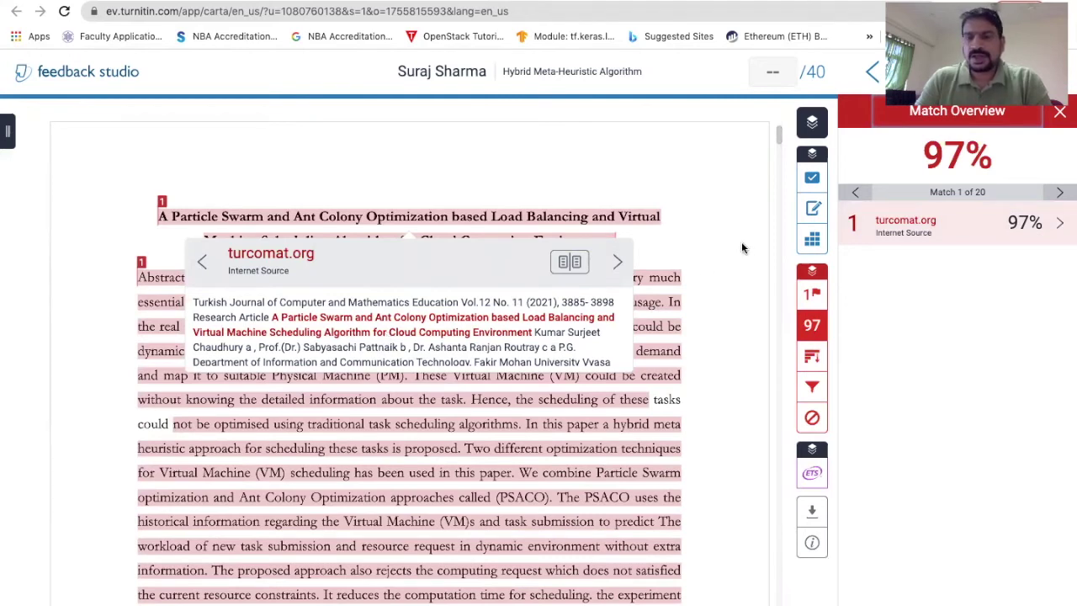
left_click(745, 246)
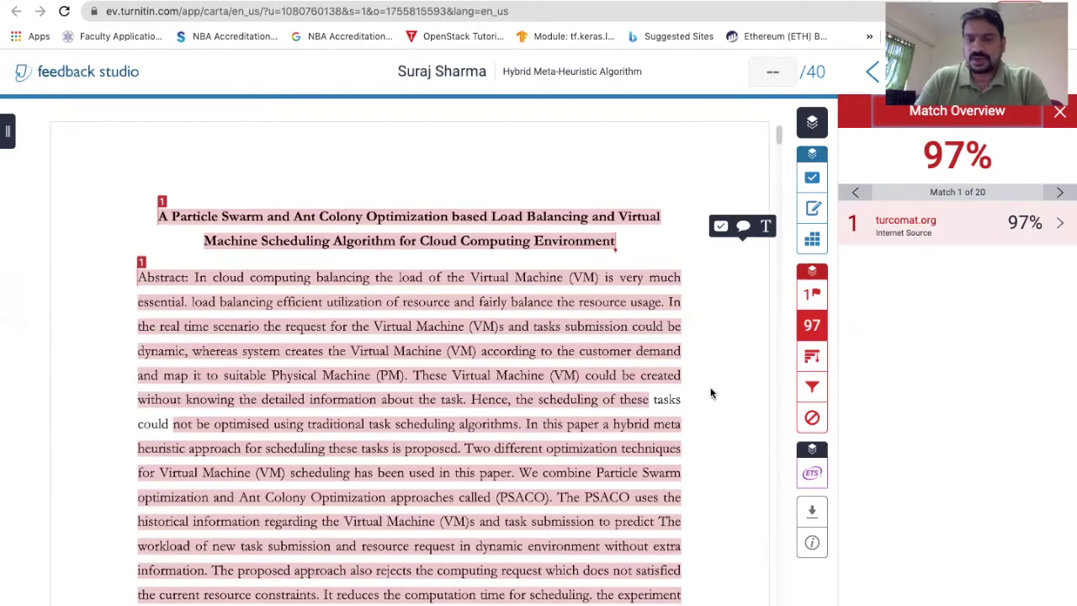
left_click(778, 138)
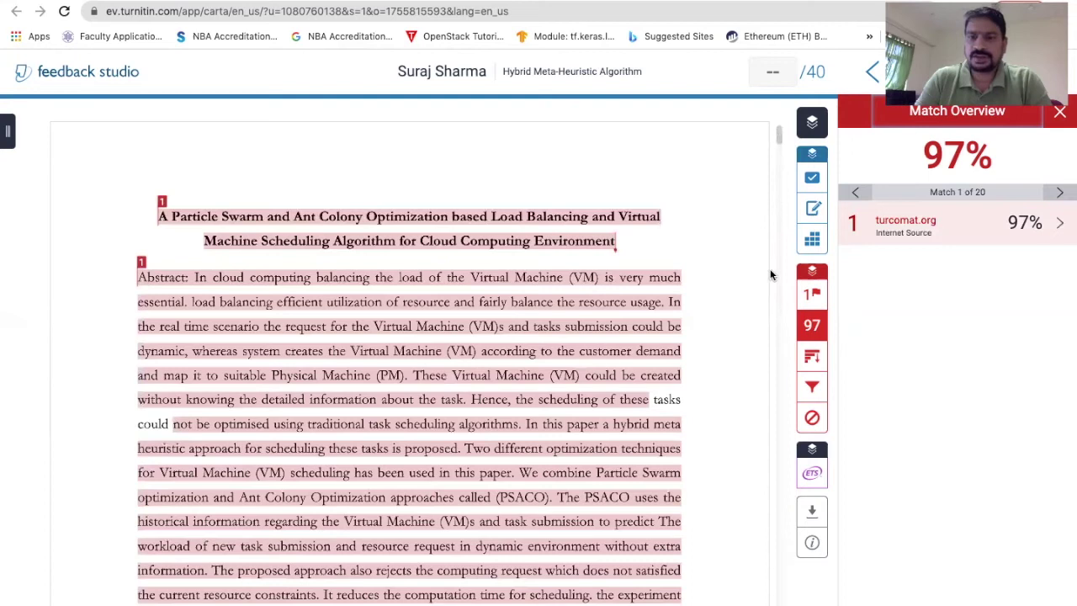
- Scroll through the turcomat.org-highlighted passages down to the references and back up
left_click_drag(778, 155, 776, 497)
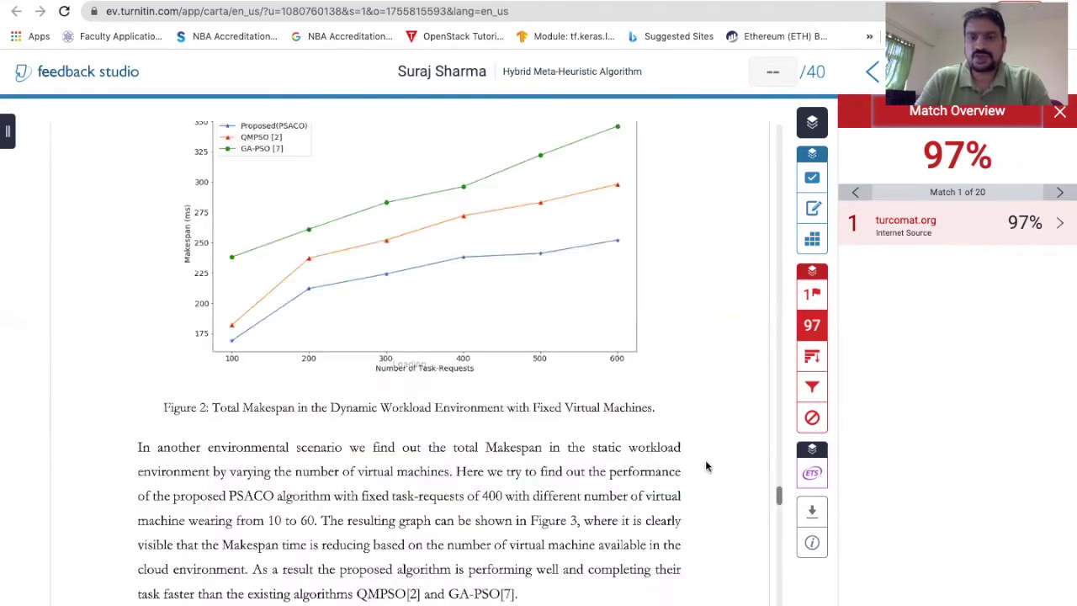
scroll(707, 433, "down", 10)
scroll(706, 431, "down", 10)
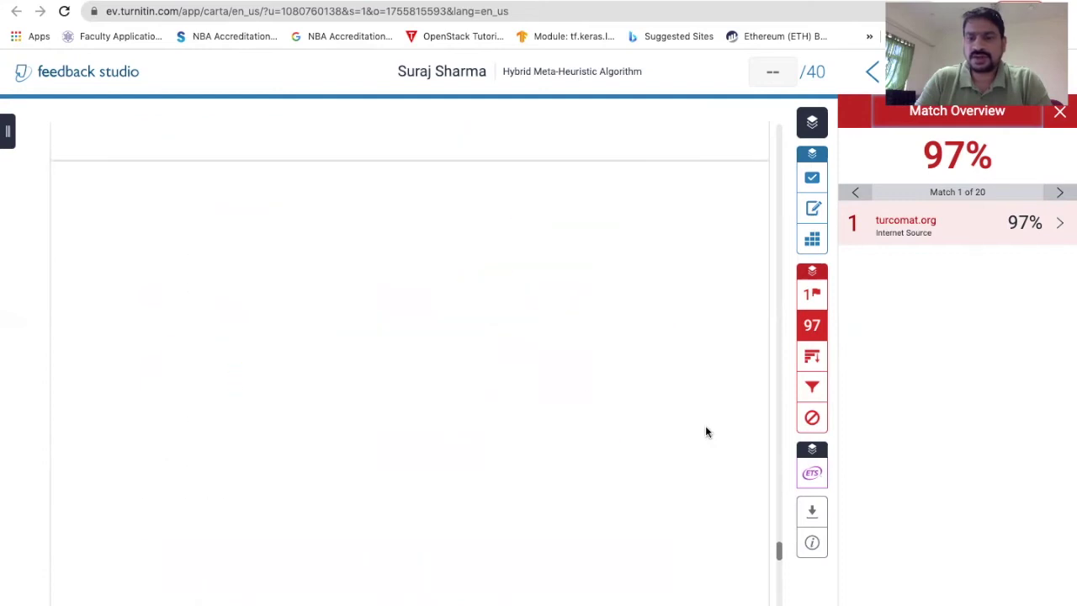
scroll(706, 432, "down", 3)
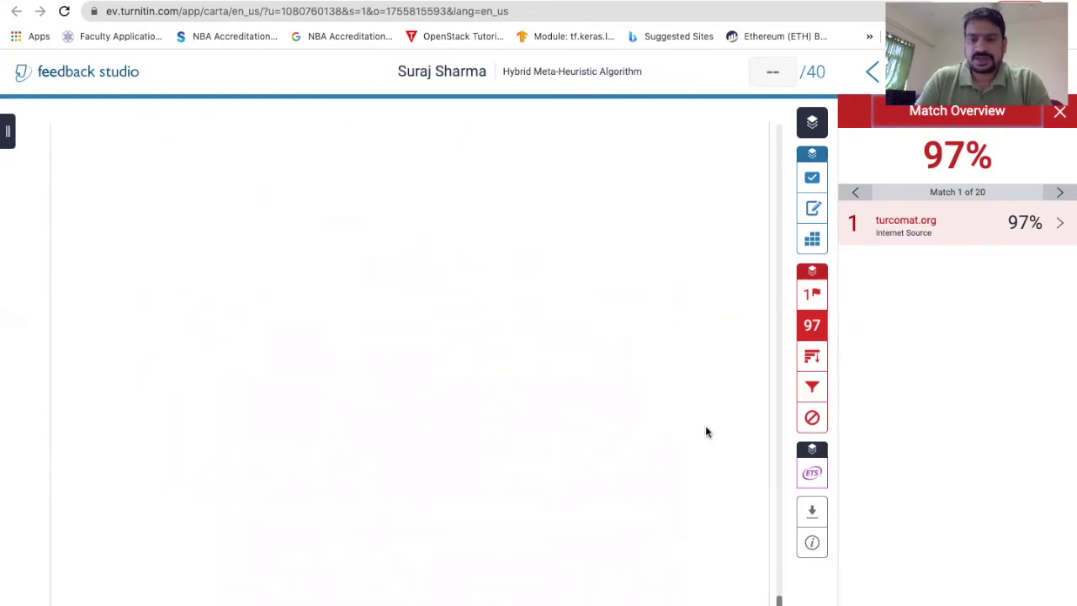
scroll(706, 431, "down", 2)
scroll(706, 432, "up", 5)
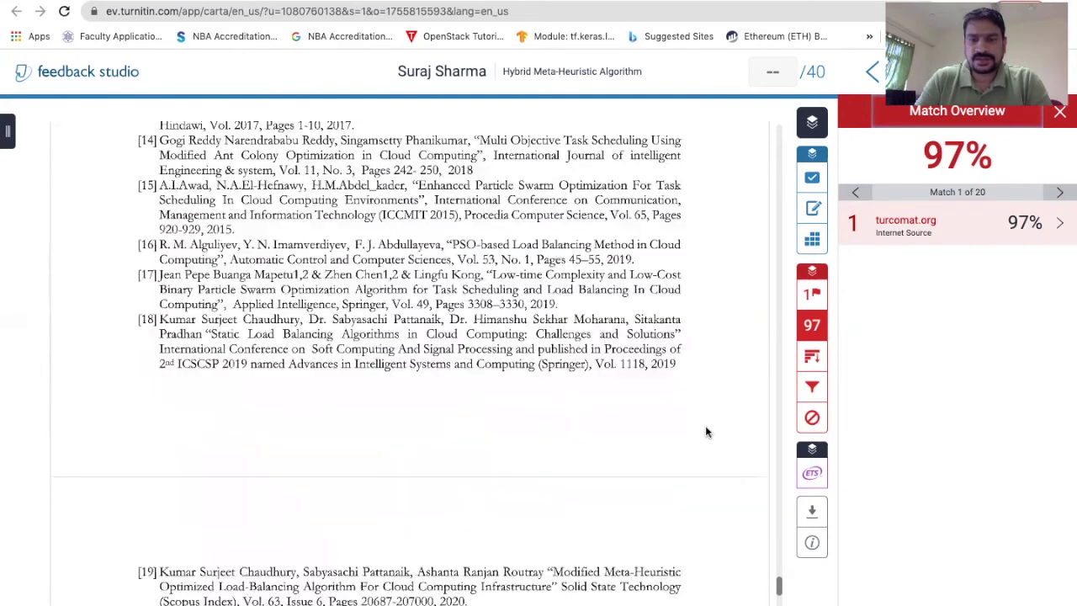
scroll(706, 432, "up", 5)
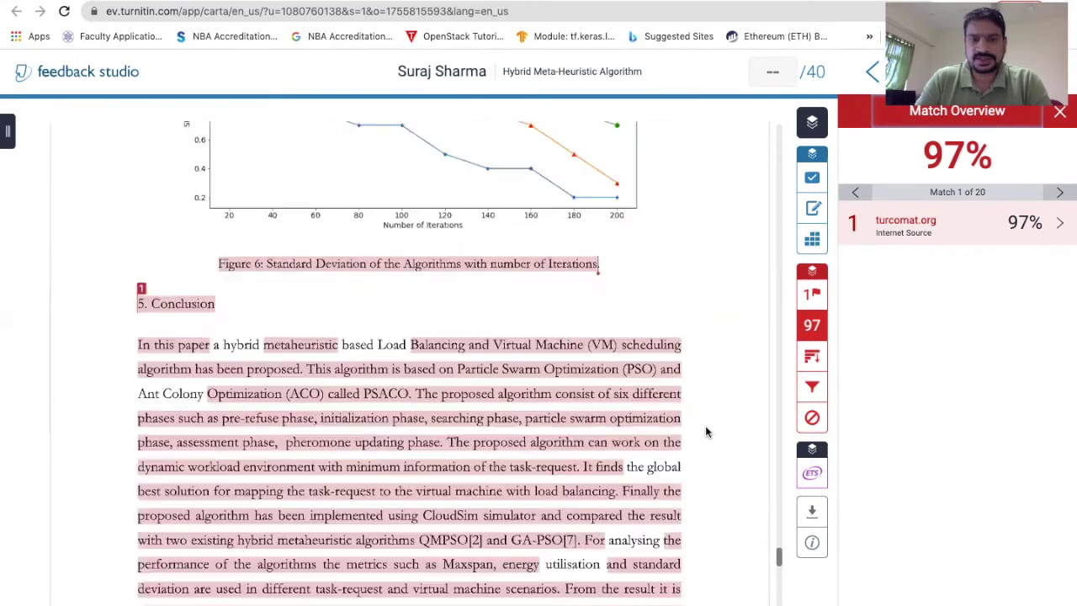
scroll(707, 431, "up", 10)
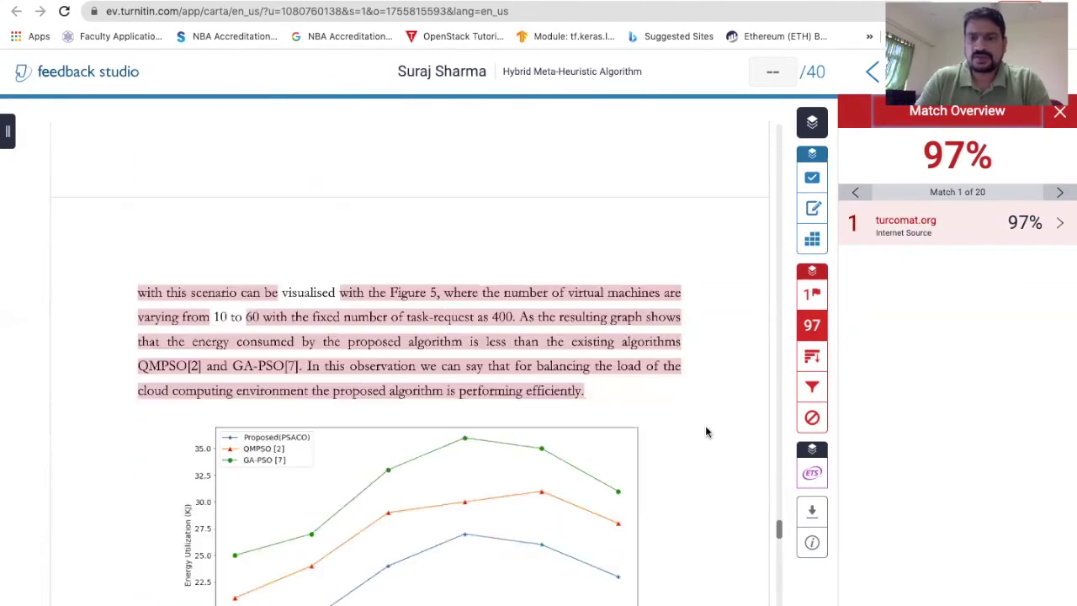
scroll(766, 512, "up", 1)
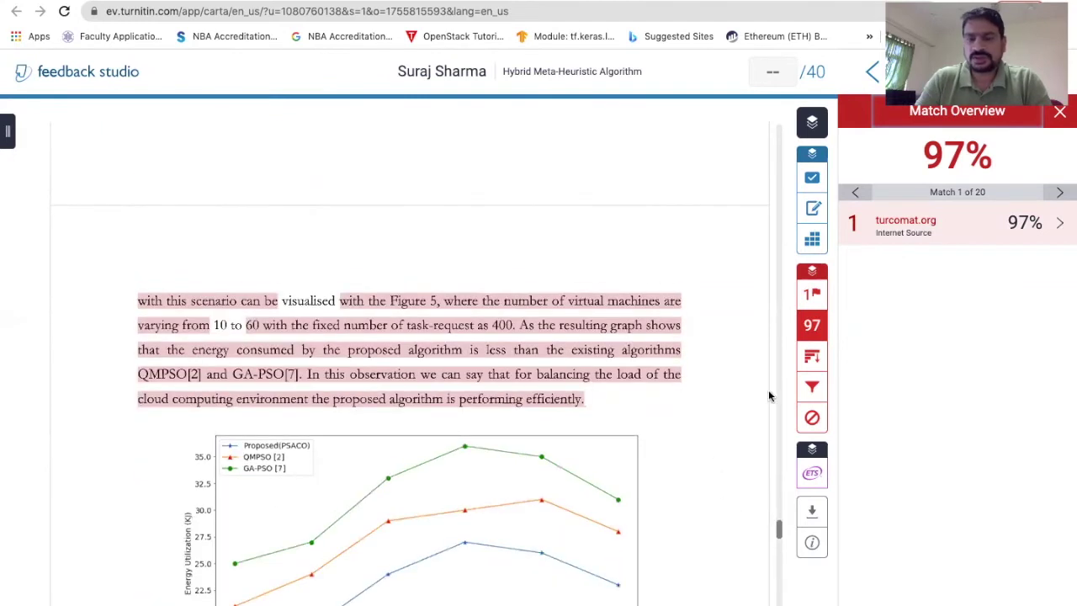
scroll(696, 383, "up", 8)
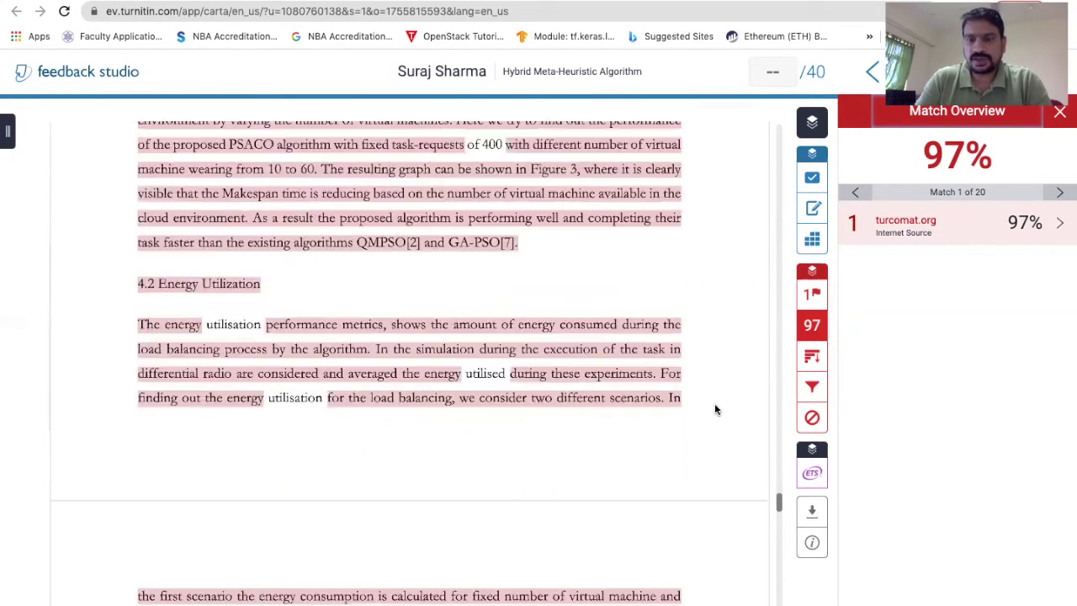
scroll(784, 526, "up", 3)
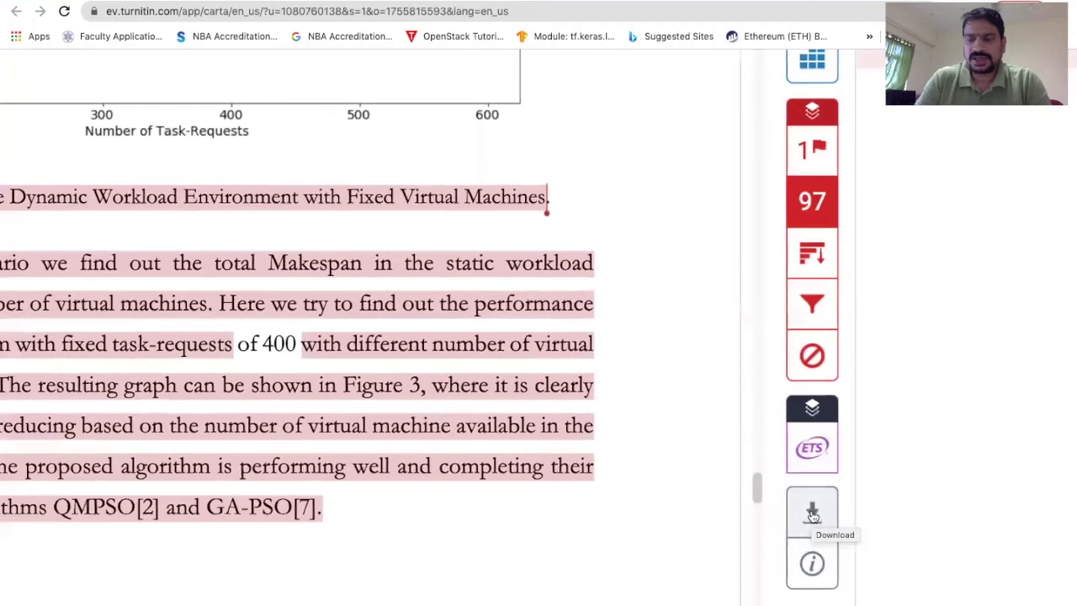
- Download the 97% report as currently viewed and exit full-screen mode
left_click(813, 512)
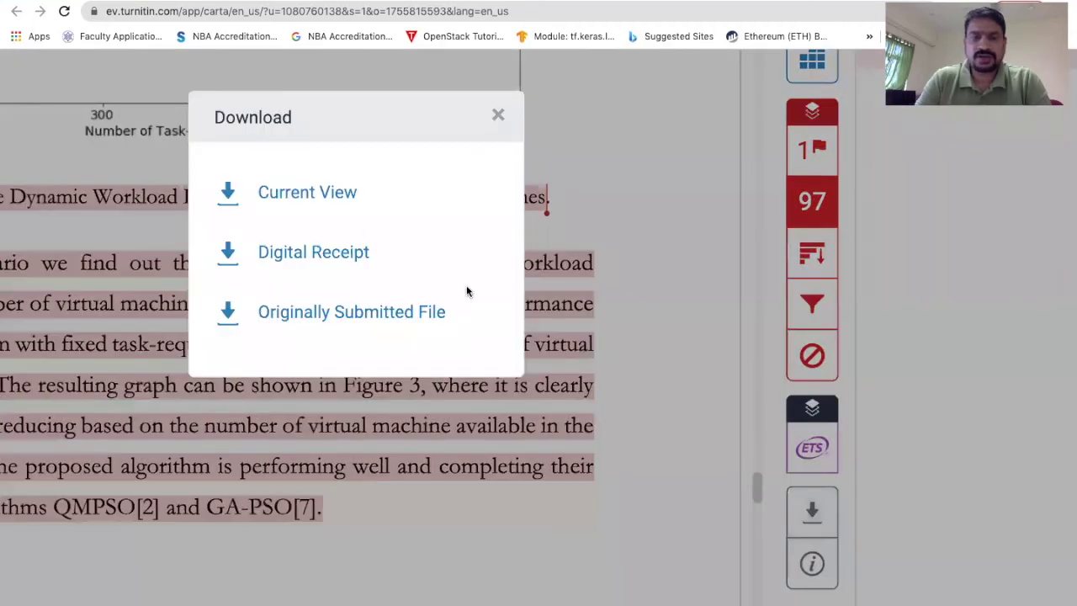
scroll(466, 291, "down", 3)
scroll(468, 291, "down", 1)
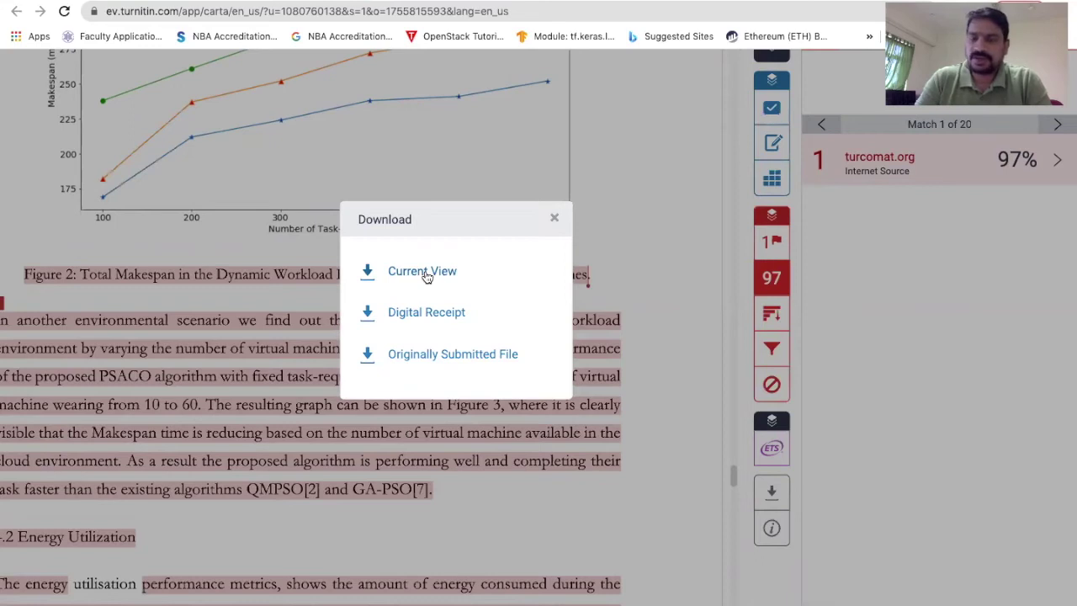
left_click(426, 274)
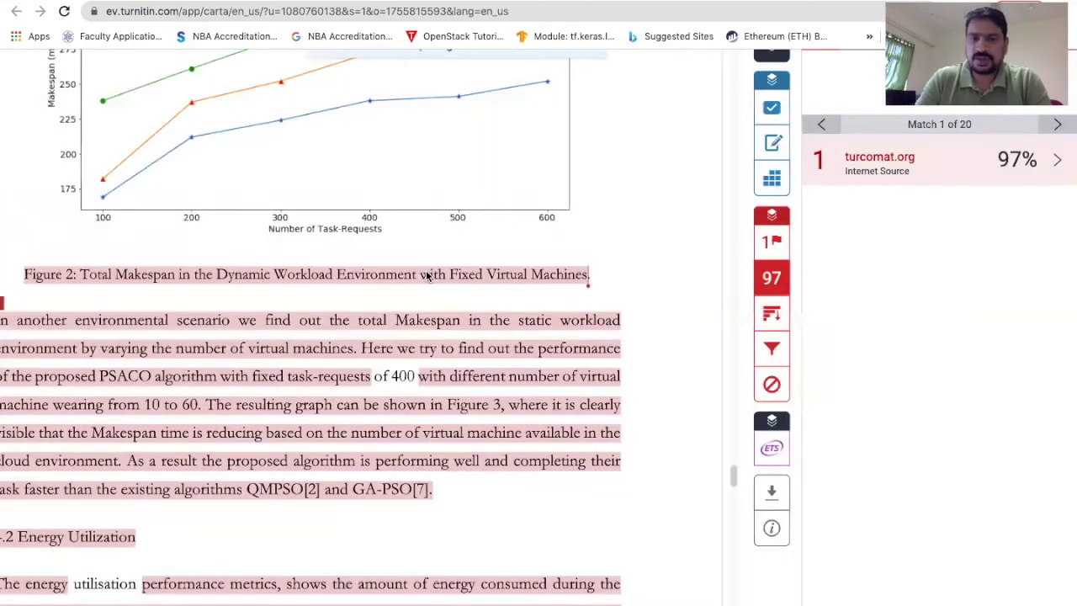
right_click(620, 287)
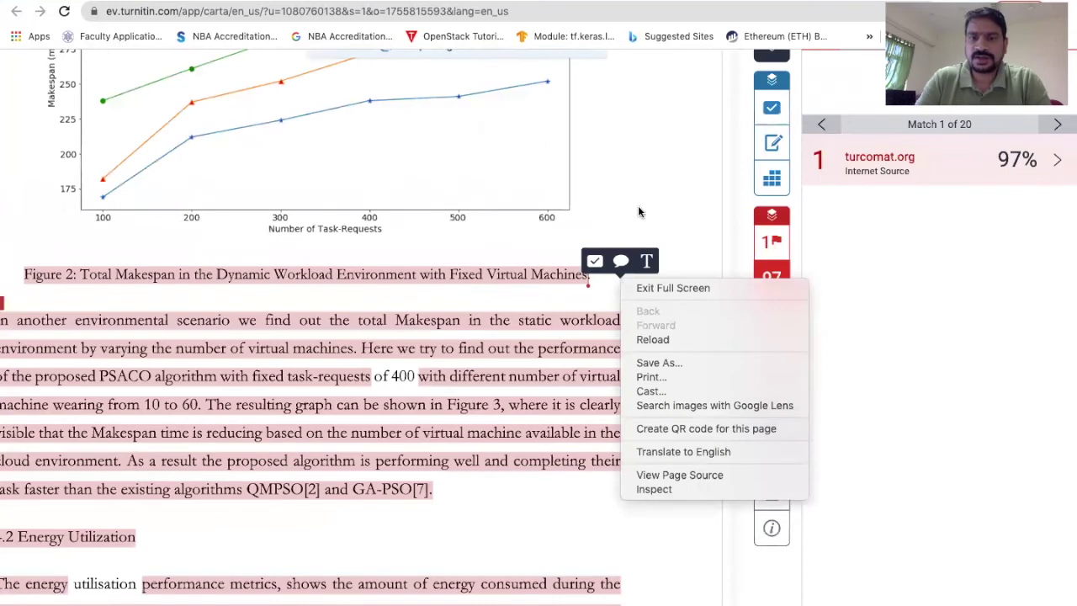
key("Escape")
key("Escape")
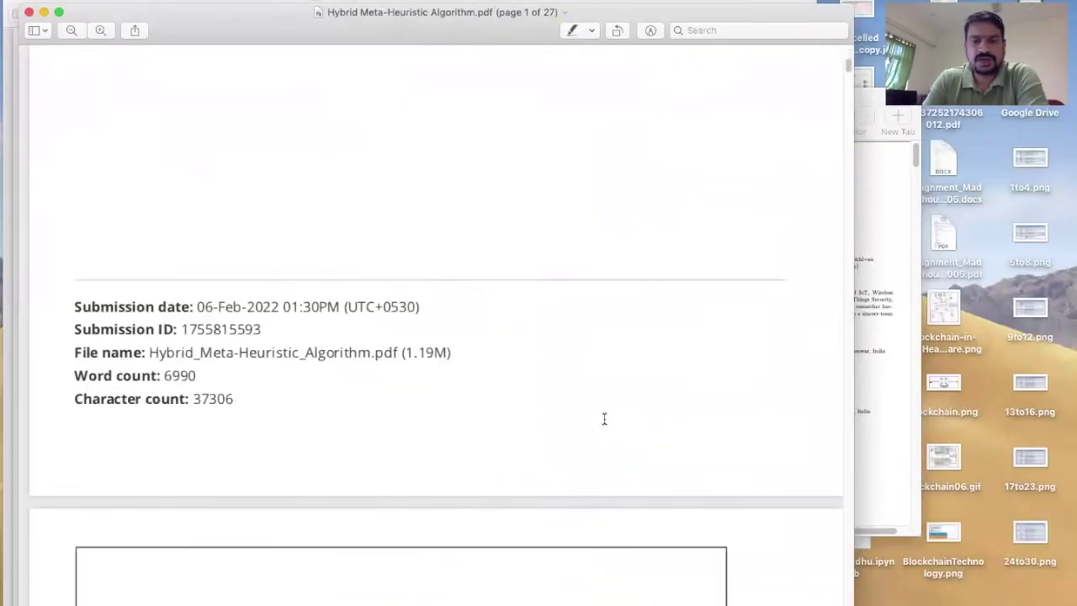
- Scroll the 27-page report PDF to the 97% originality summary on page 25
scroll(603, 418, "down", 5)
scroll(604, 418, "down", 10)
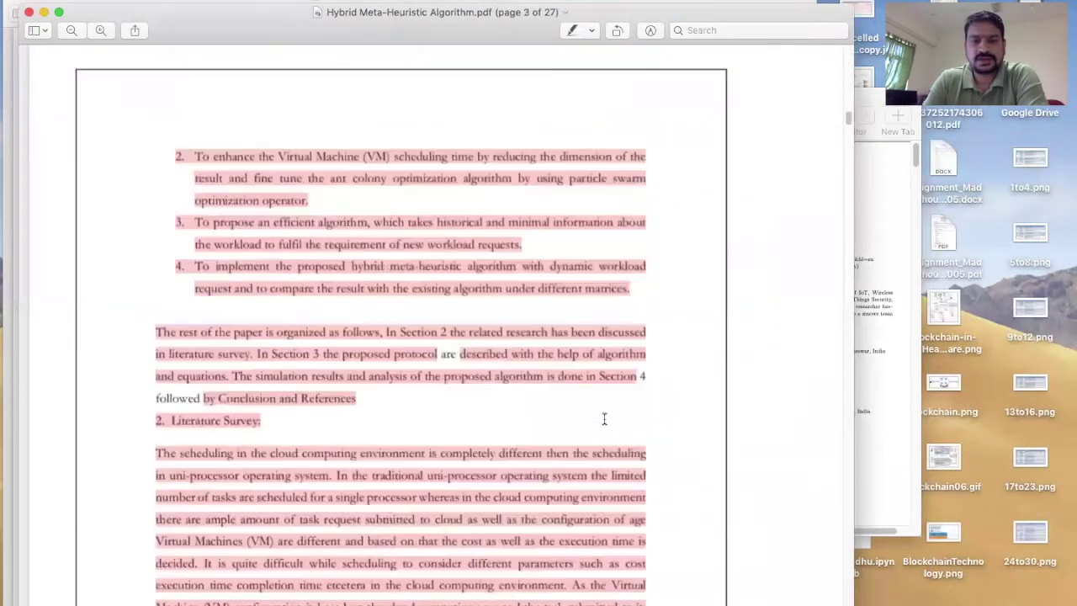
scroll(603, 419, "down", 20)
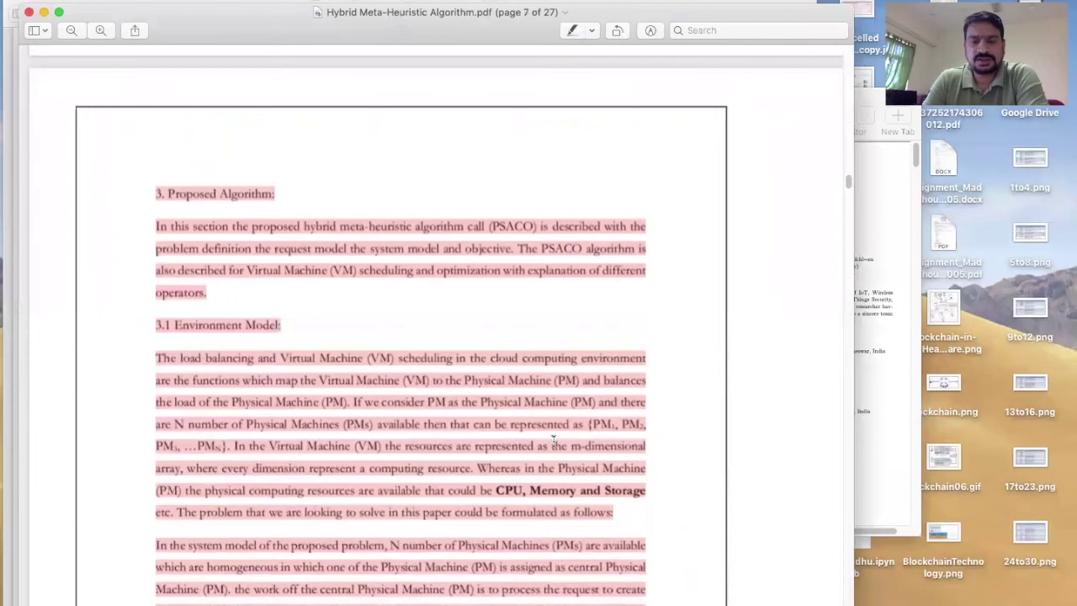
scroll(553, 439, "down", 15)
scroll(534, 501, "down", 20)
scroll(534, 504, "down", 20)
scroll(534, 491, "down", 20)
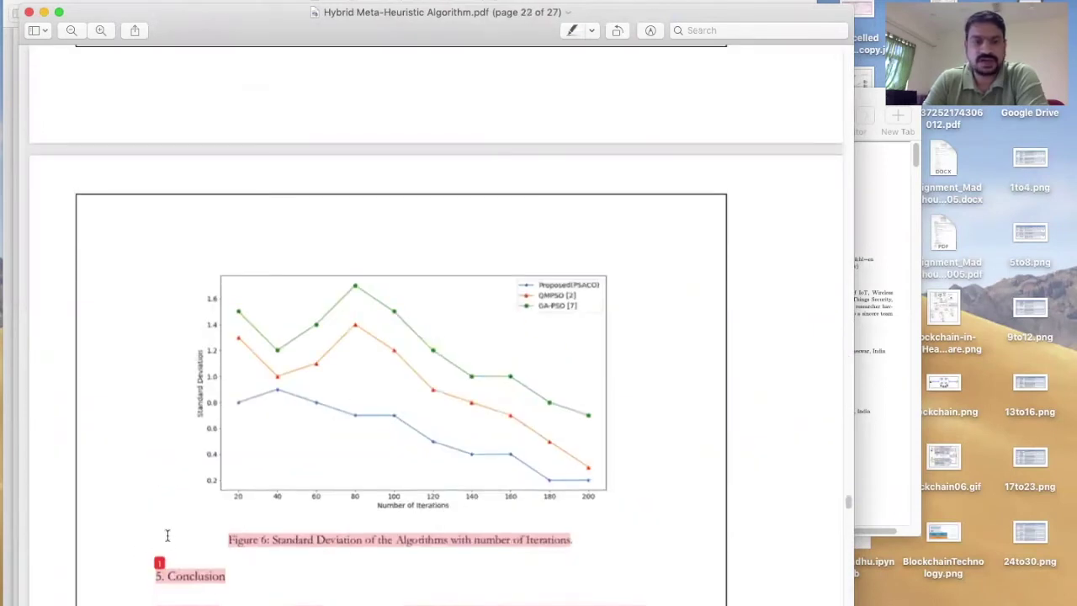
scroll(526, 468, "down", 15)
scroll(526, 465, "down", 10)
scroll(526, 464, "up", 2)
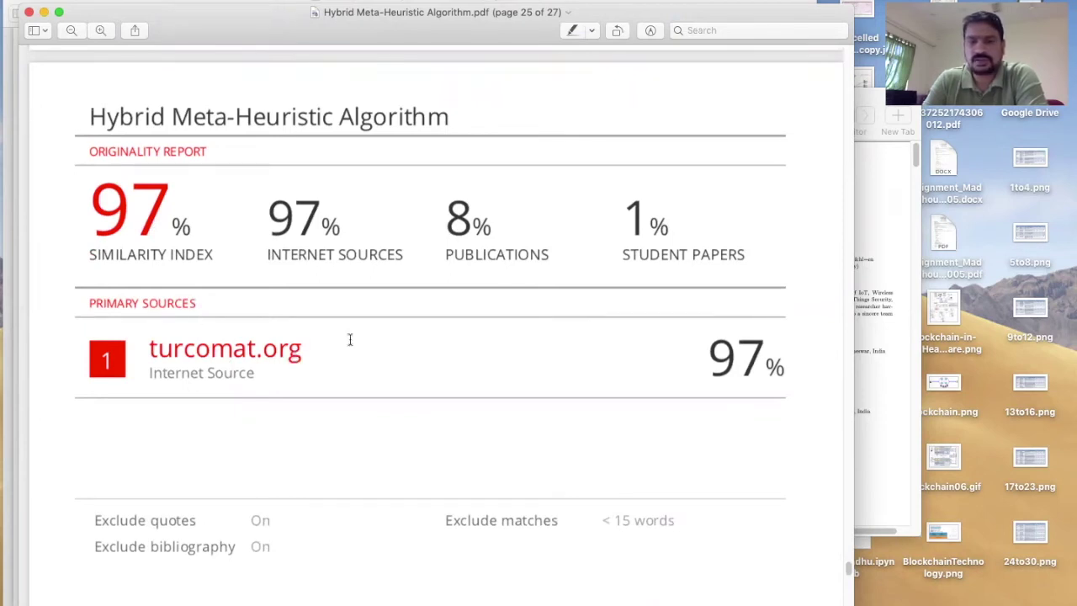
- Close the report PDF and start a new Final Year Project submission in the Rewrite Work class
left_click(28, 13)
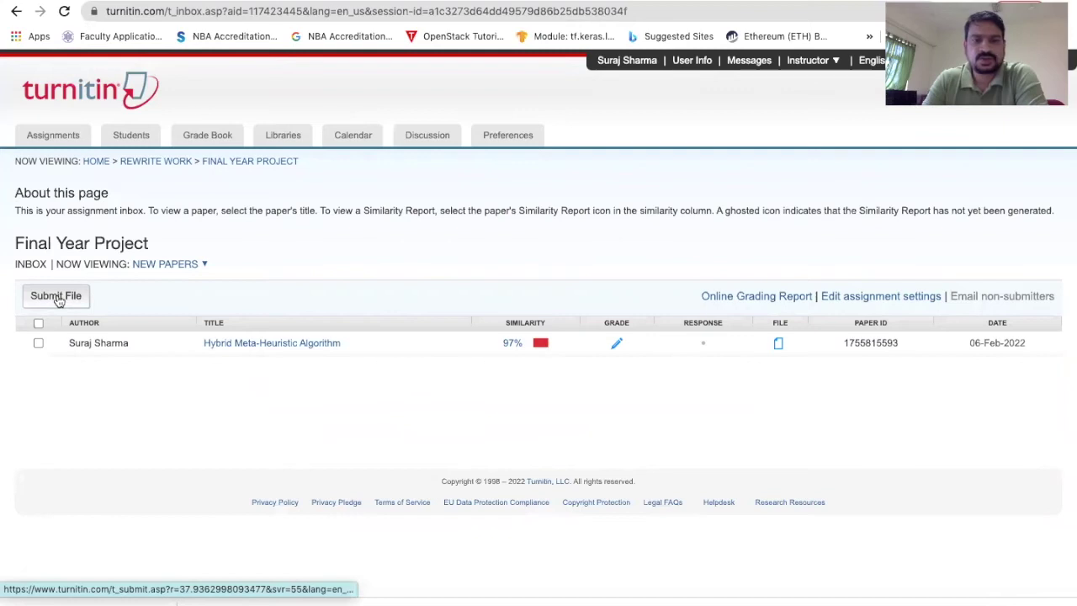
left_click(94, 163)
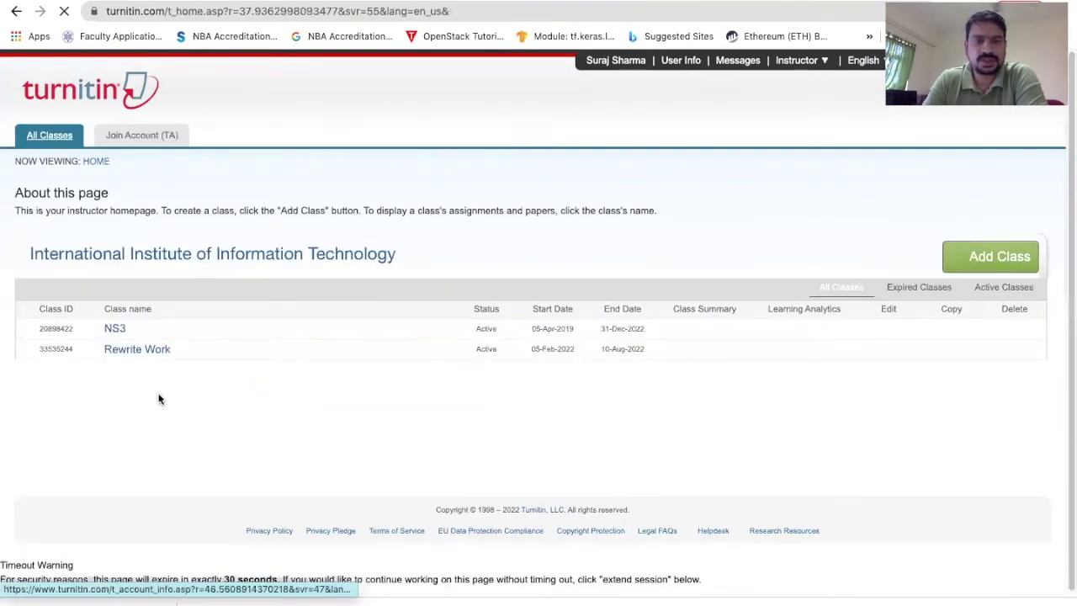
left_click(123, 351)
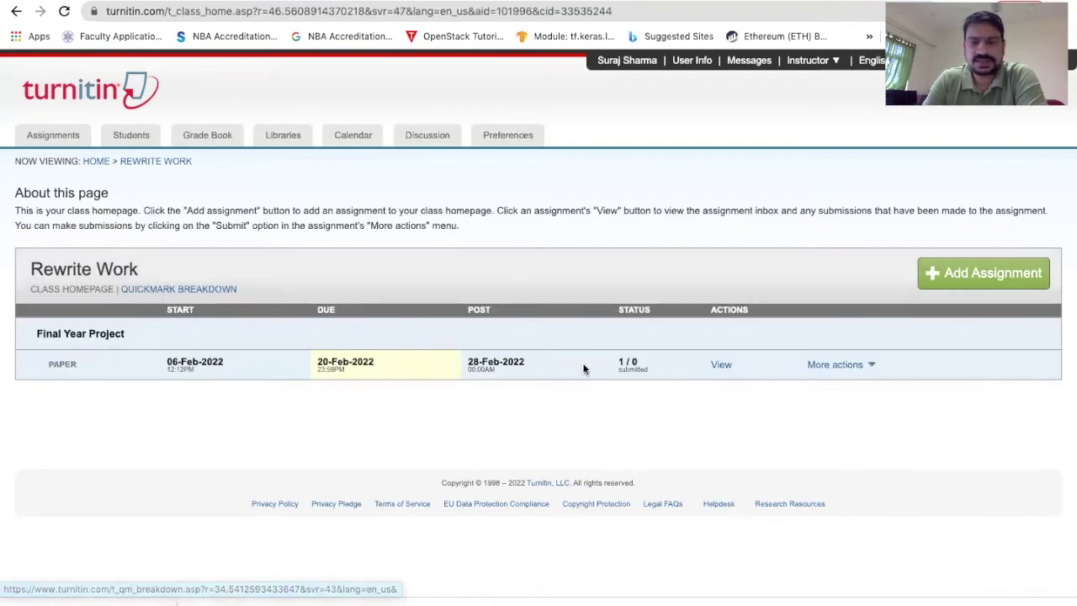
left_click(842, 366)
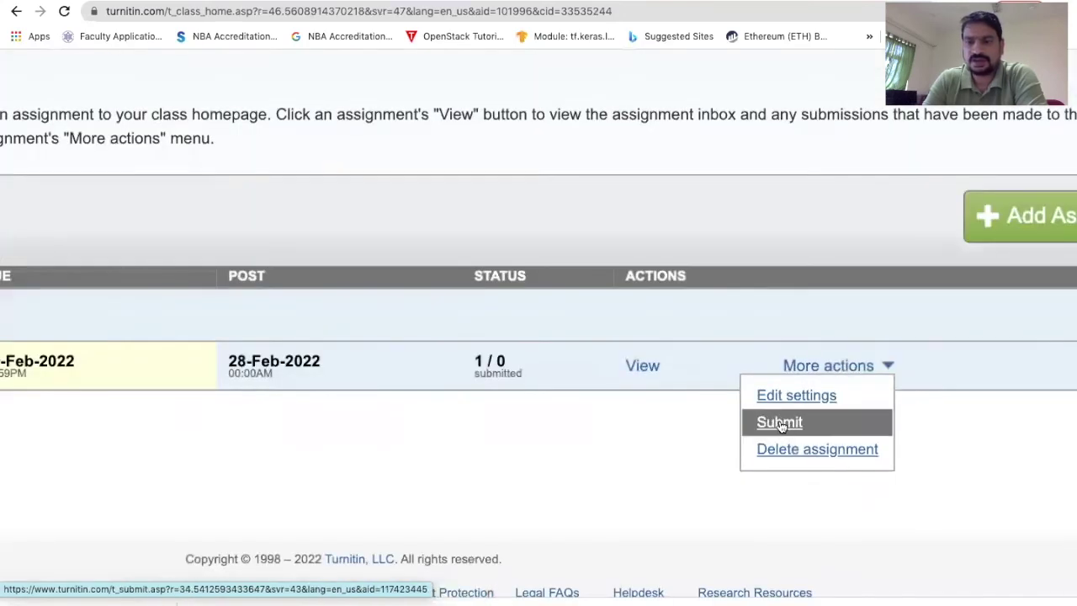
left_click(800, 424)
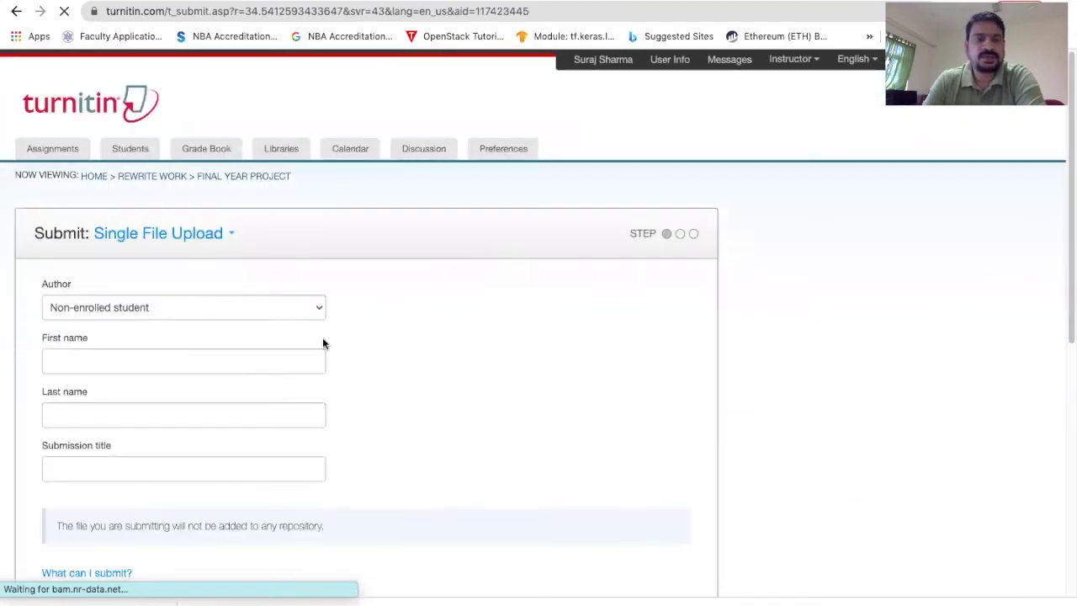
- Autofill the author's first and last name and enter the submission title 'Cloud'
left_click(118, 361)
left_click(111, 400)
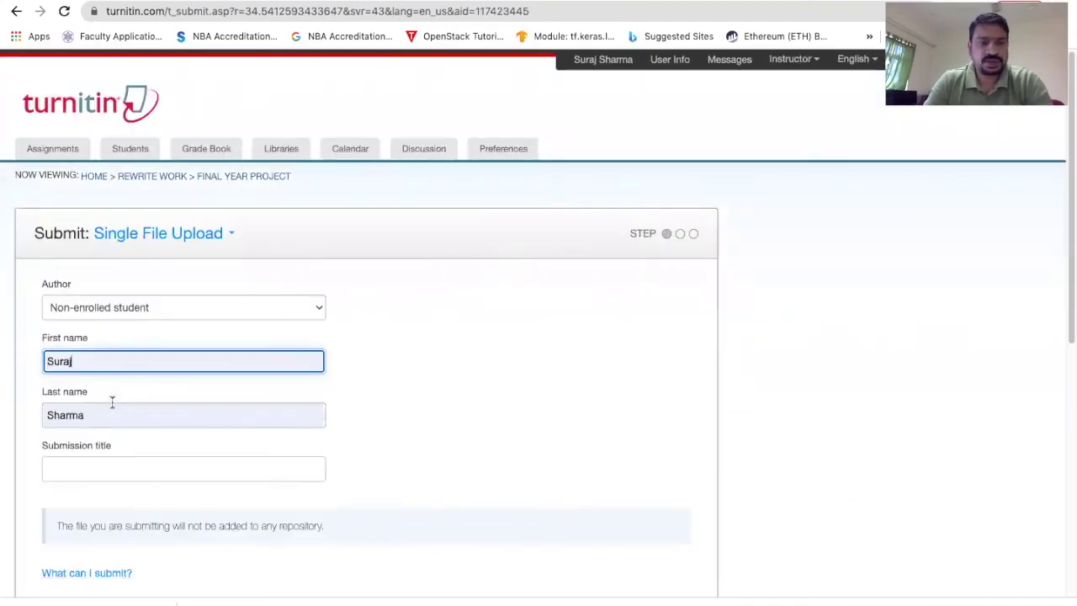
left_click(98, 469)
type("Cloud")
scroll(98, 312, "down", 3)
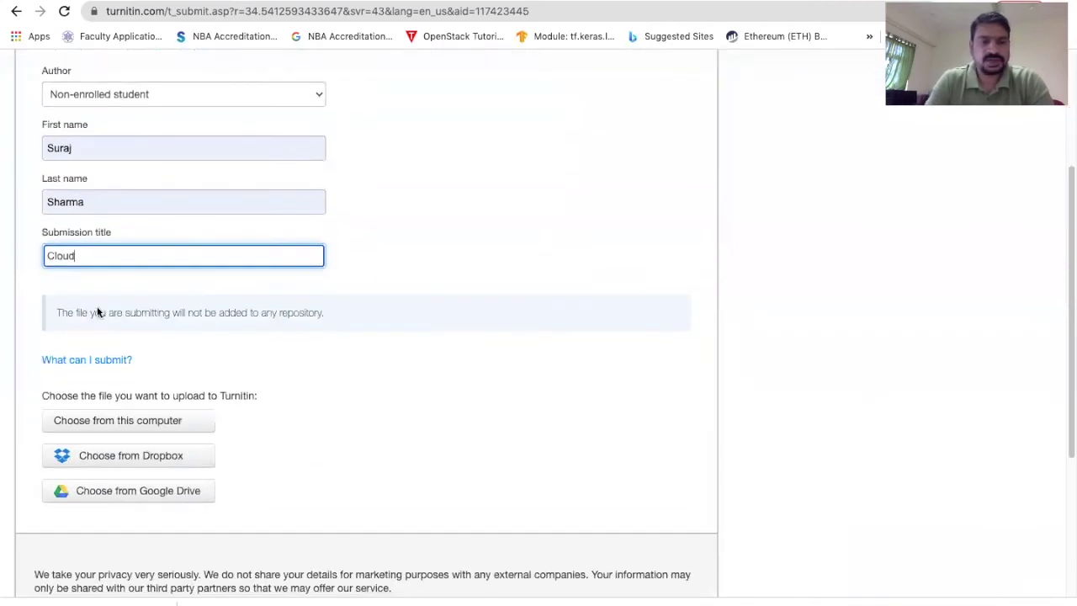
- Upload LoadBalancing_Final FOrmat.pdf from Documents/Research/Load Balanacing
left_click(141, 421)
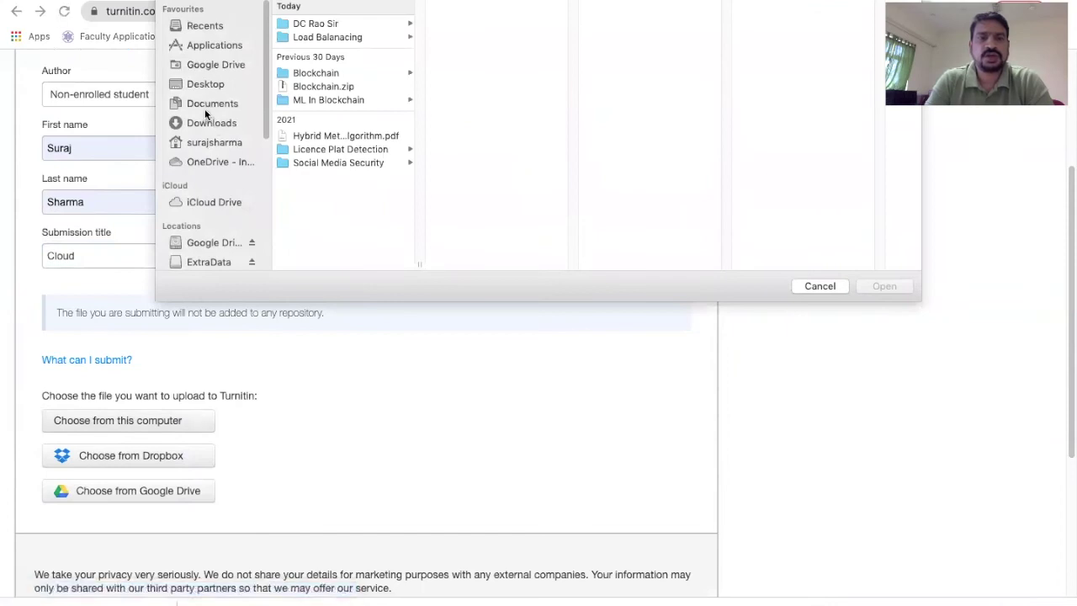
left_click(213, 104)
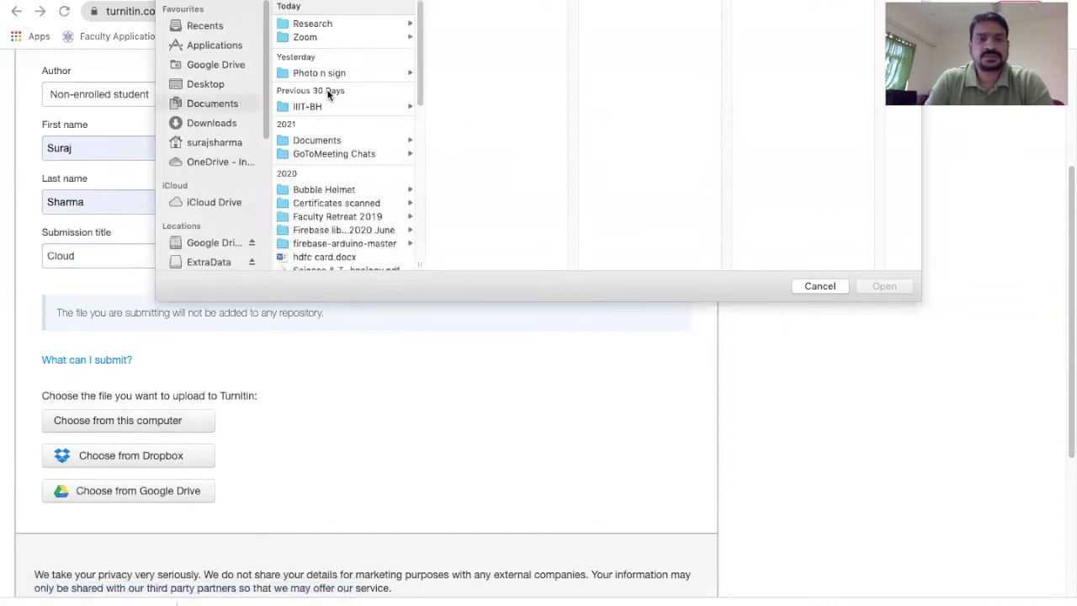
left_click(334, 23)
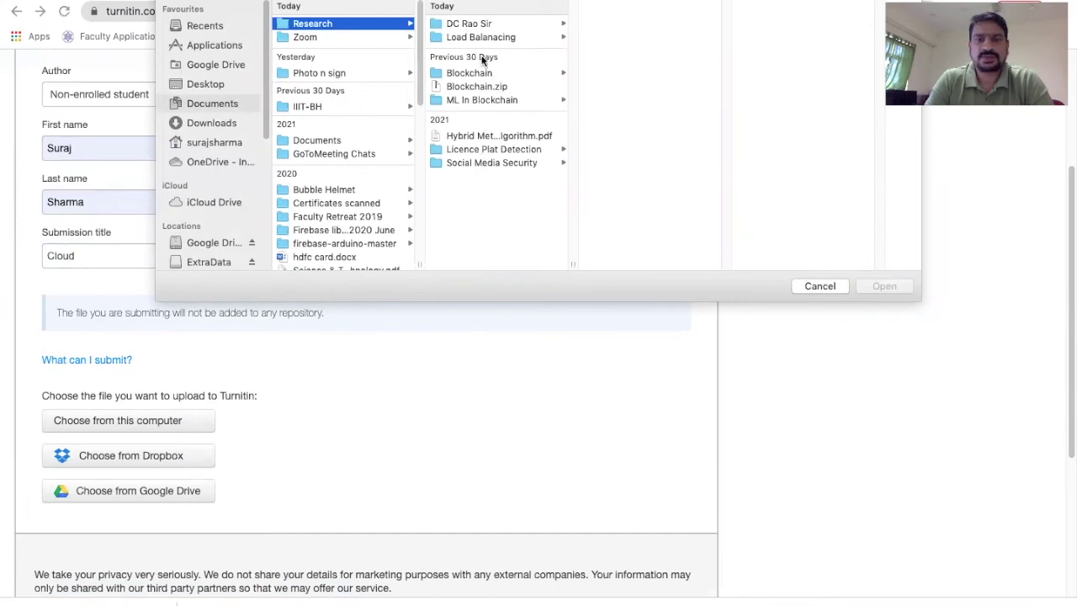
left_click(482, 38)
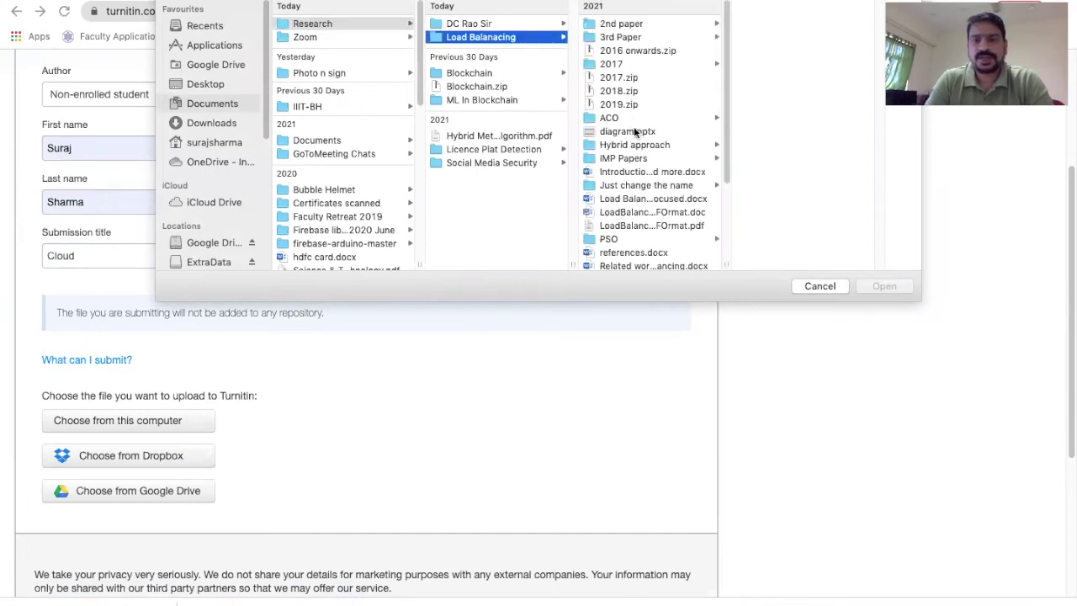
scroll(651, 173, "down", 1)
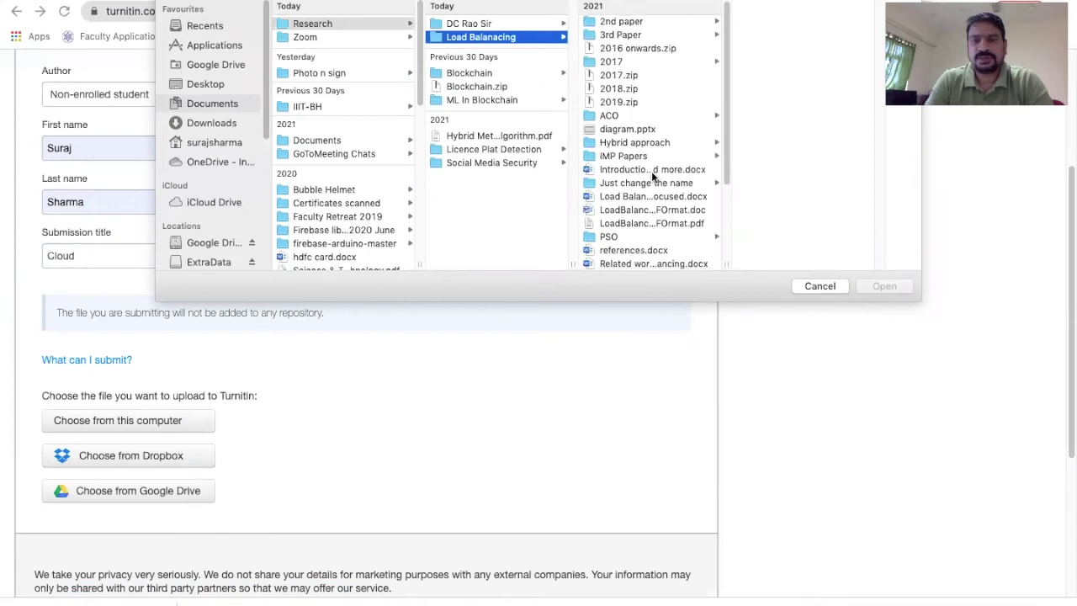
scroll(655, 181, "down", 2)
left_click(652, 206)
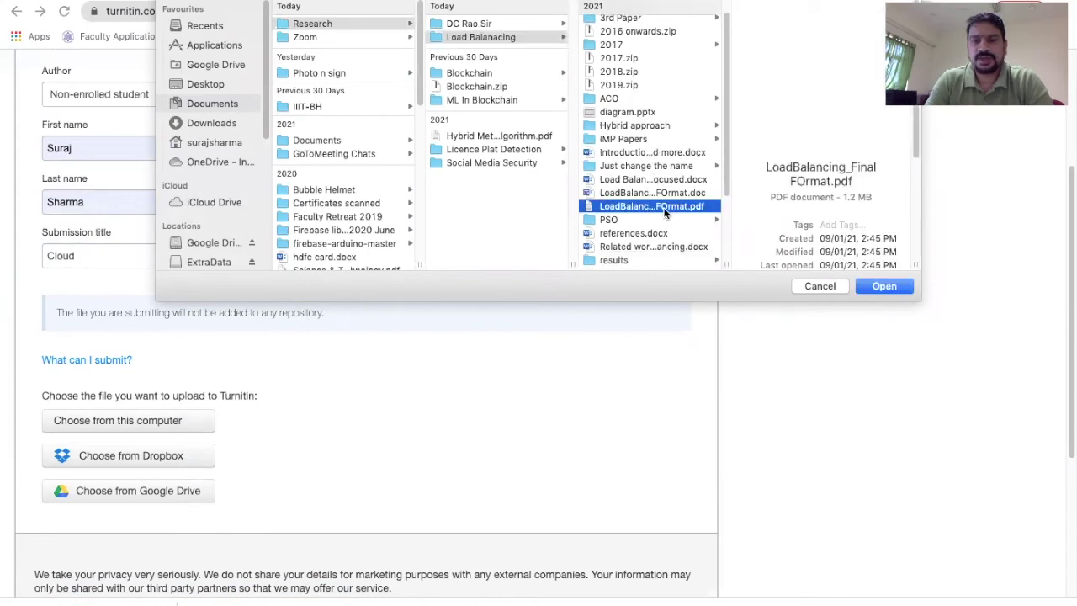
left_click(886, 286)
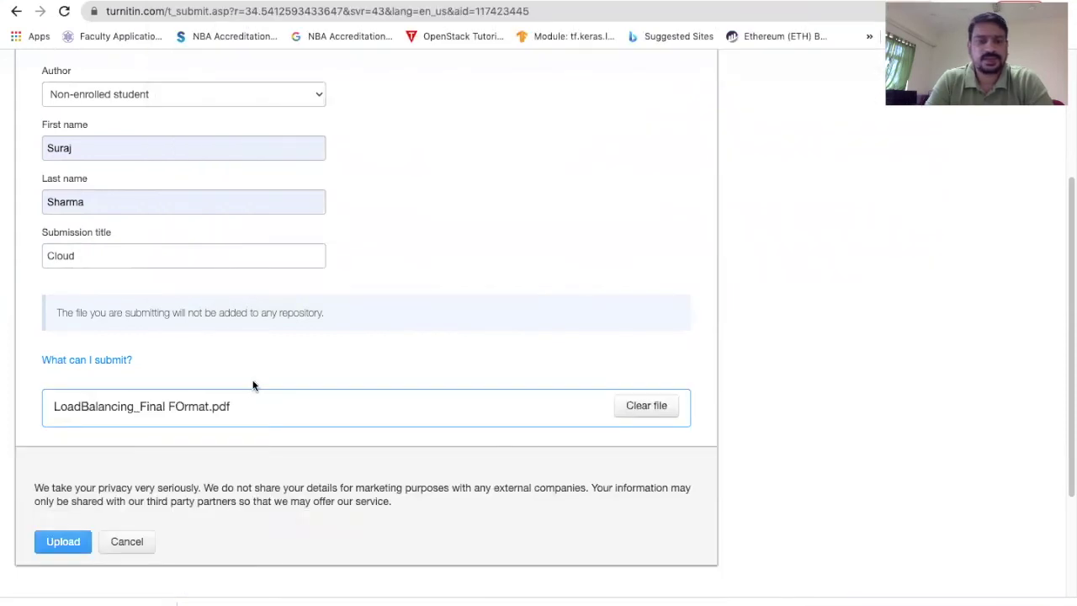
left_click(63, 541)
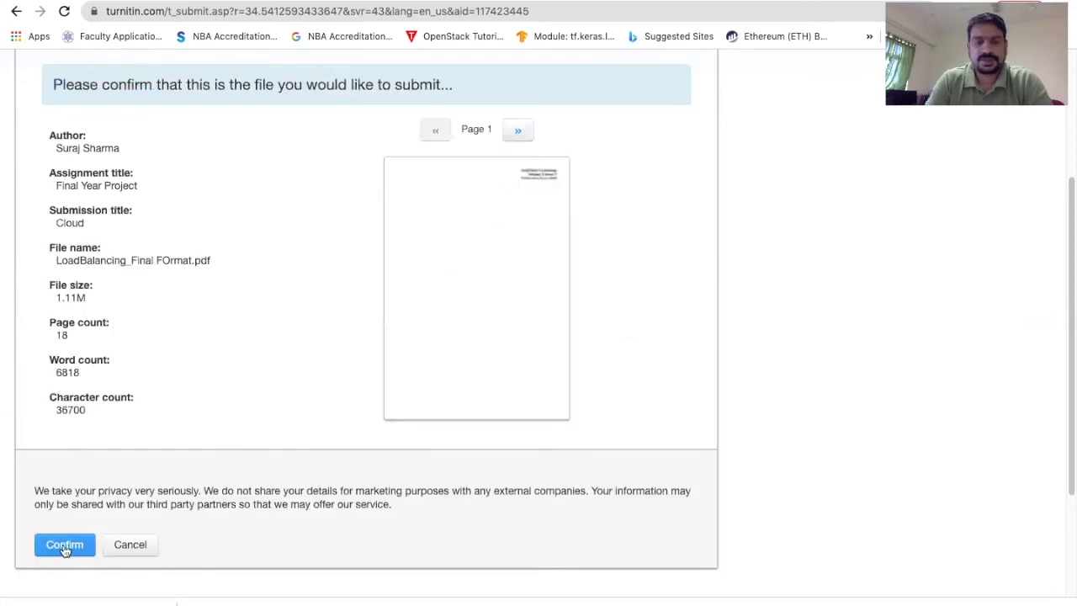
- Confirm the Cloud submission and return to the Final Year Project inbox, now showing 21%
left_click(65, 546)
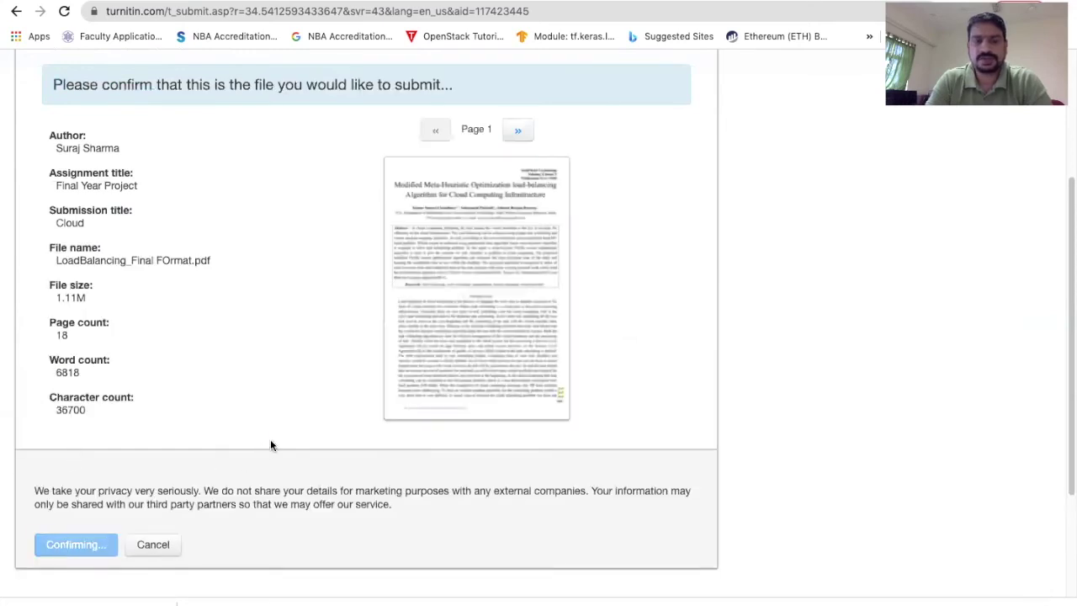
scroll(245, 451, "down", 1)
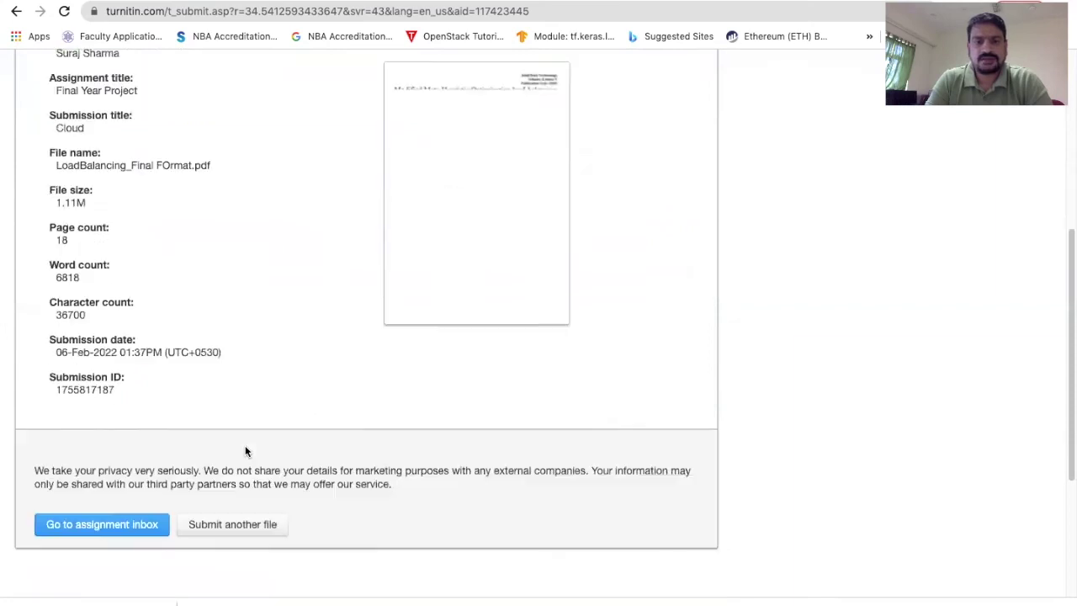
scroll(245, 451, "down", 2)
left_click(108, 378)
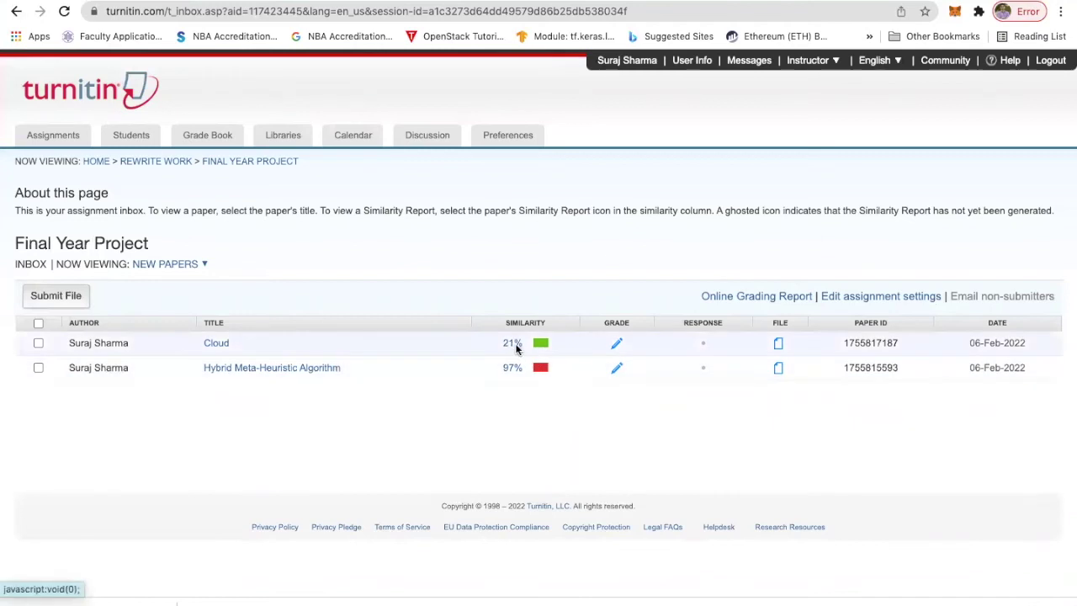
- Open the Cloud paper's 21% similarity report and scroll through the paper
left_click(513, 345)
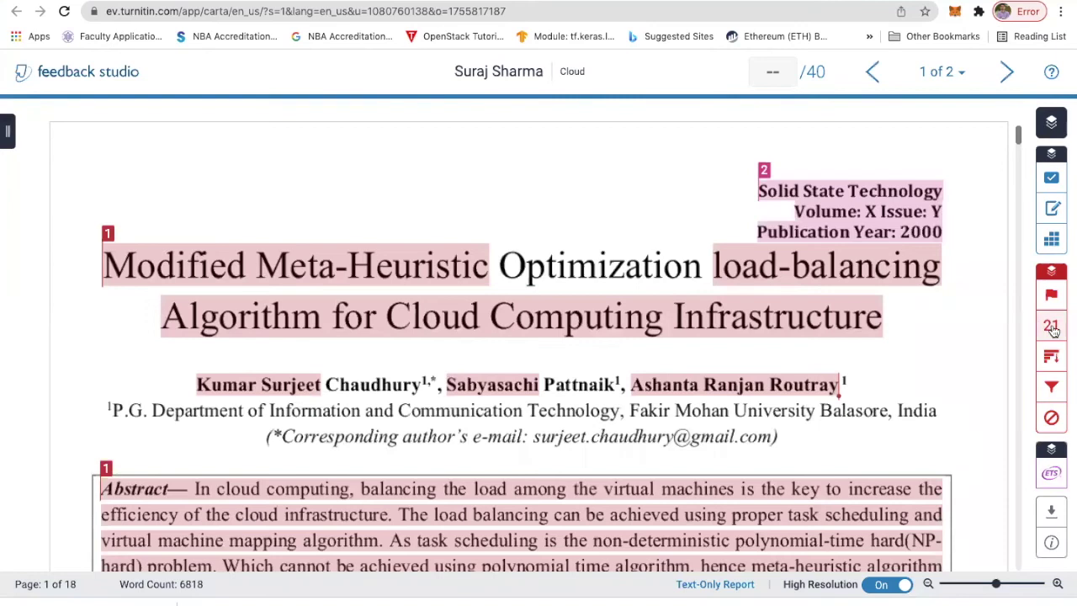
scroll(677, 324, "down", 5)
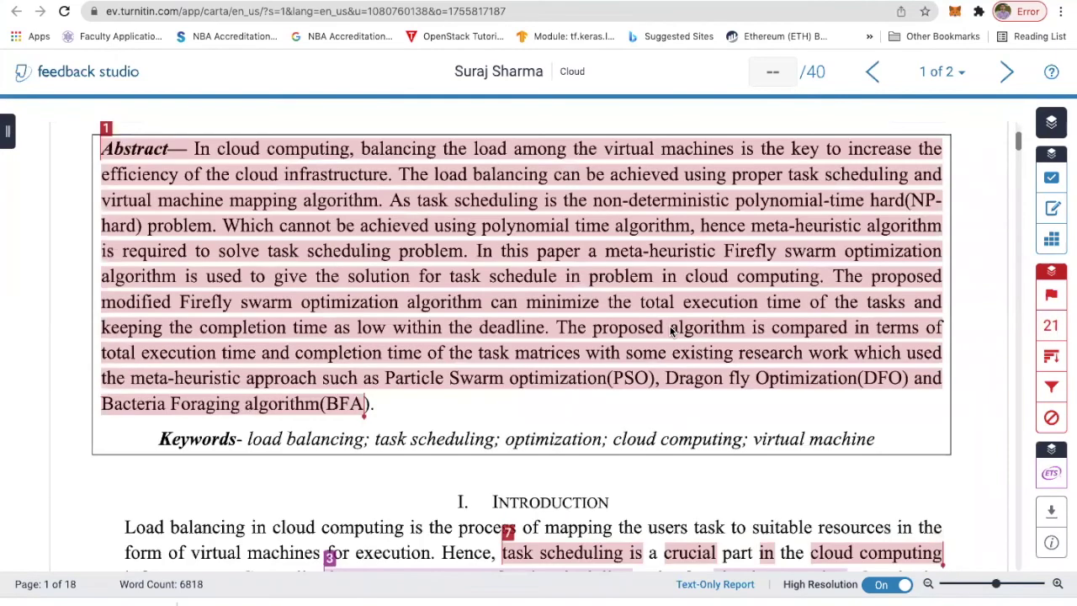
scroll(672, 332, "down", 4)
scroll(672, 332, "down", 5)
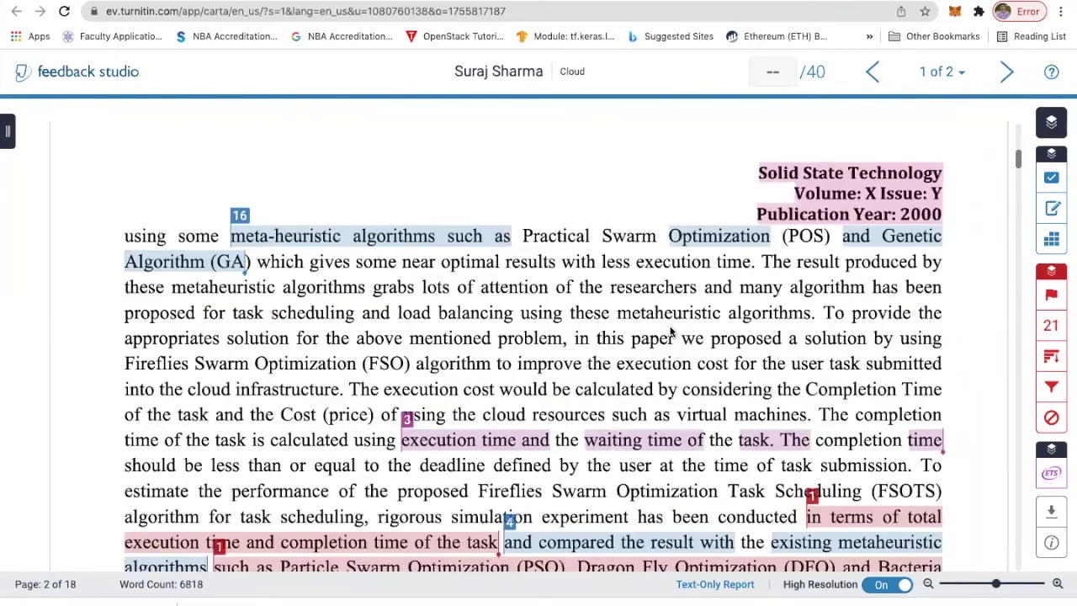
scroll(672, 331, "down", 4)
scroll(671, 331, "down", 3)
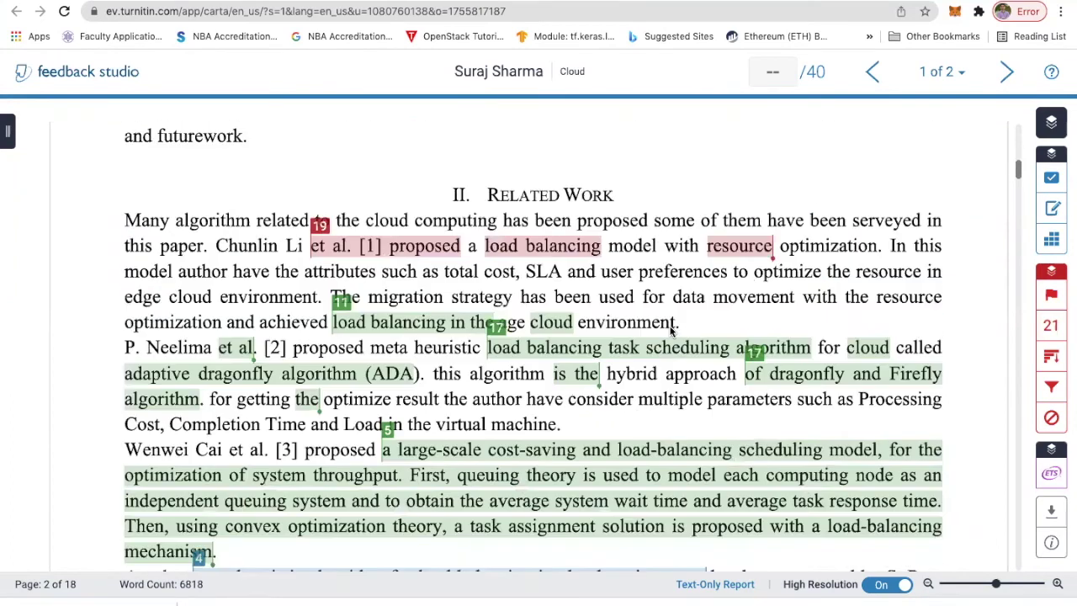
scroll(1004, 374, "down", 10)
- Show the matching sources list and the 21% Match Overview beside the paper
left_click(1051, 327)
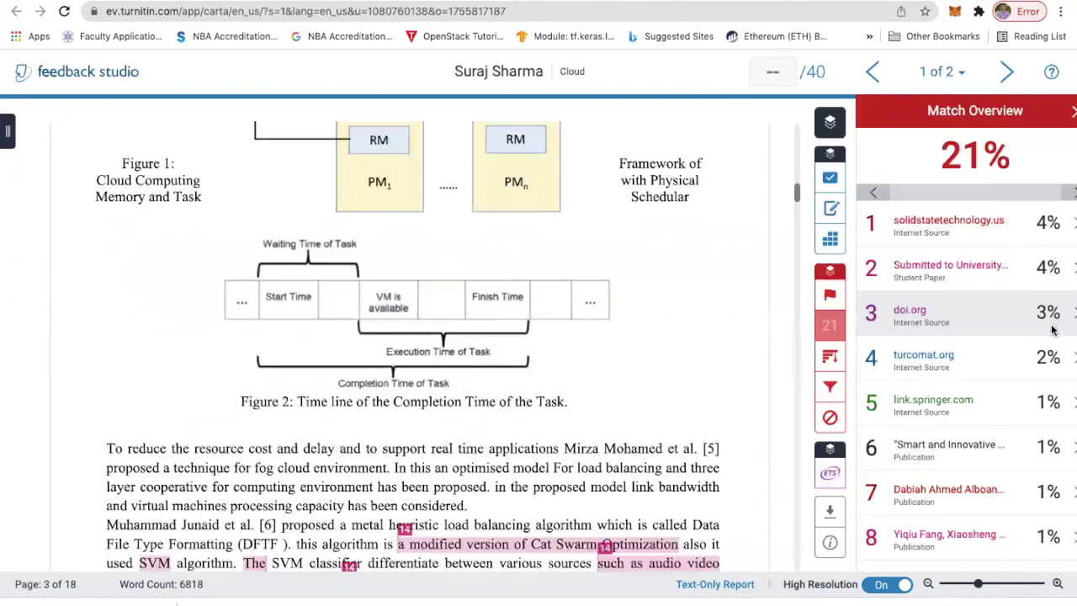
scroll(960, 429, "down", 6)
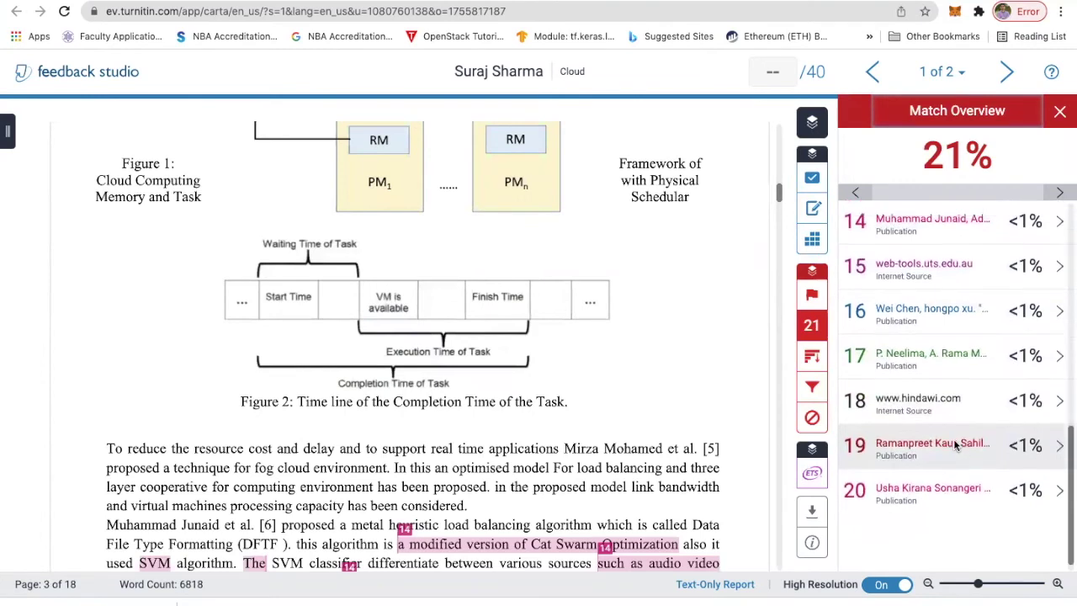
scroll(954, 439, "up", 6)
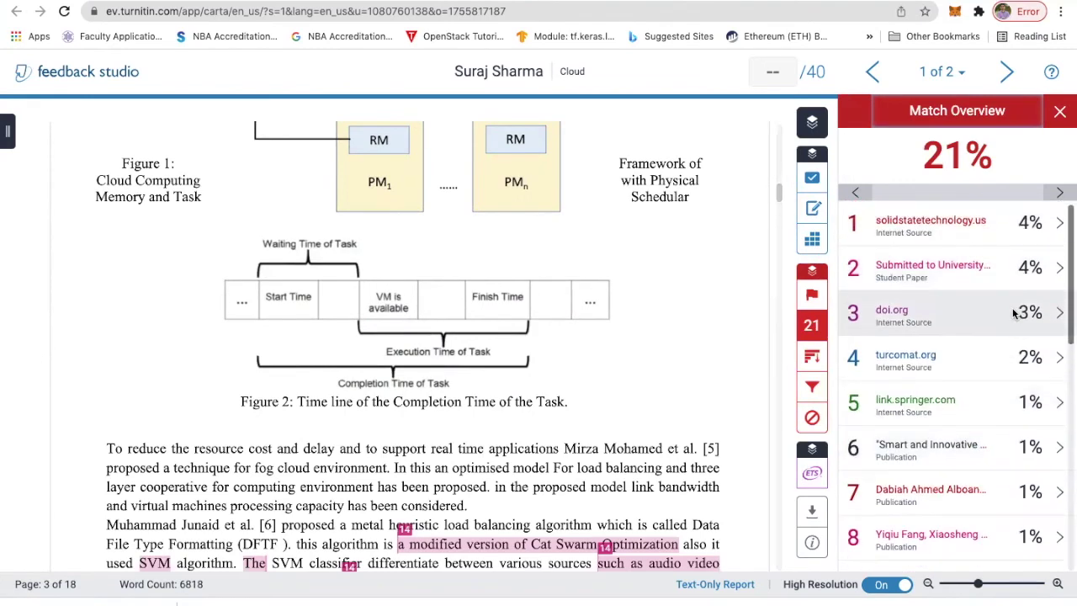
left_click(1059, 111)
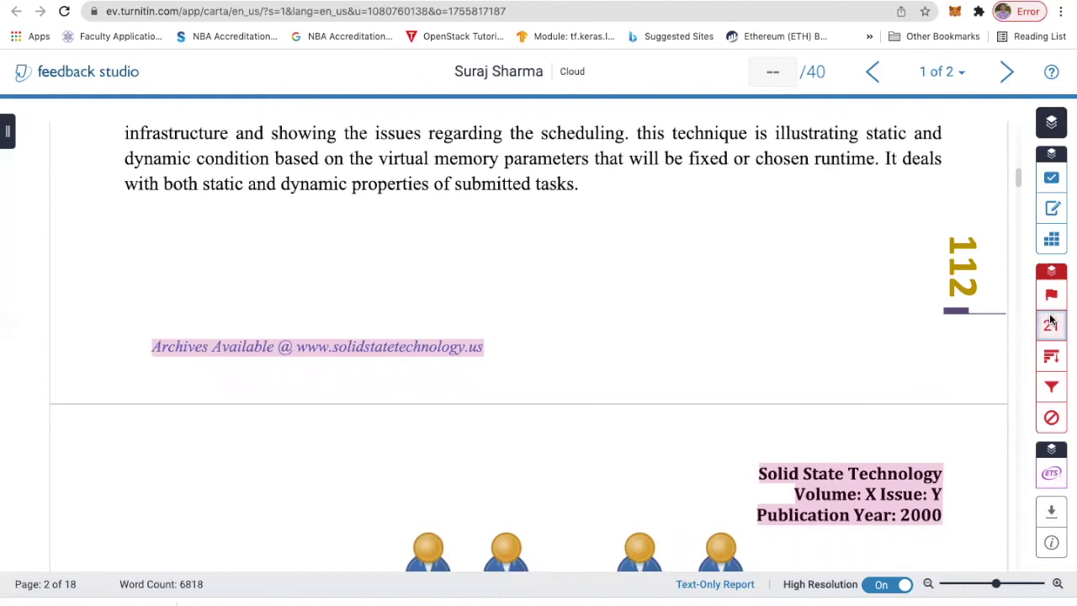
left_click(1051, 322)
- Check the report's download options, then scroll through the highlighted paper again
left_click(812, 514)
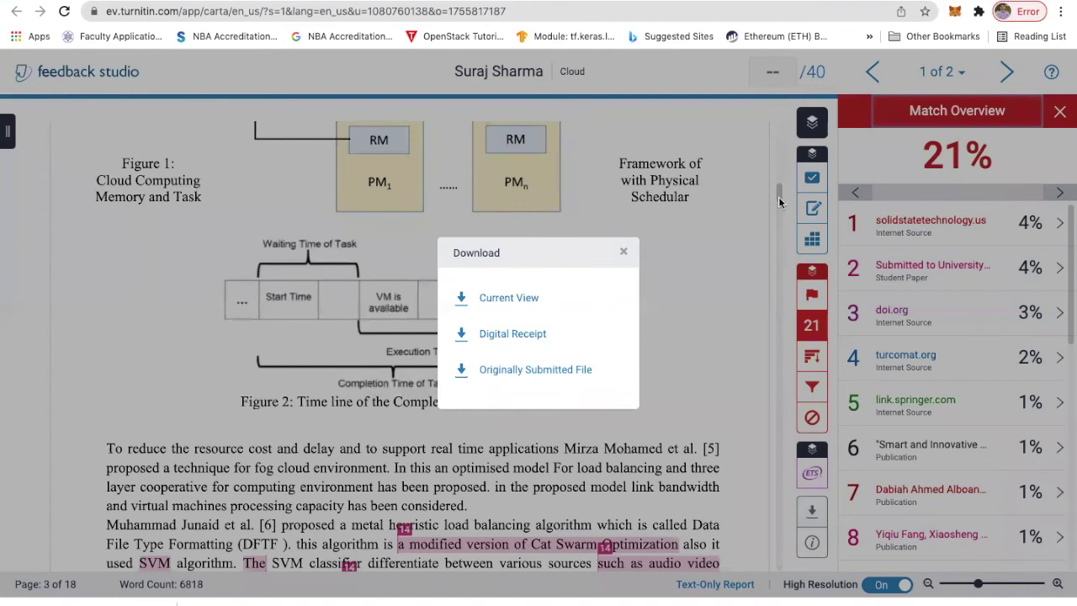
left_click(623, 251)
scroll(624, 251, "up", 5)
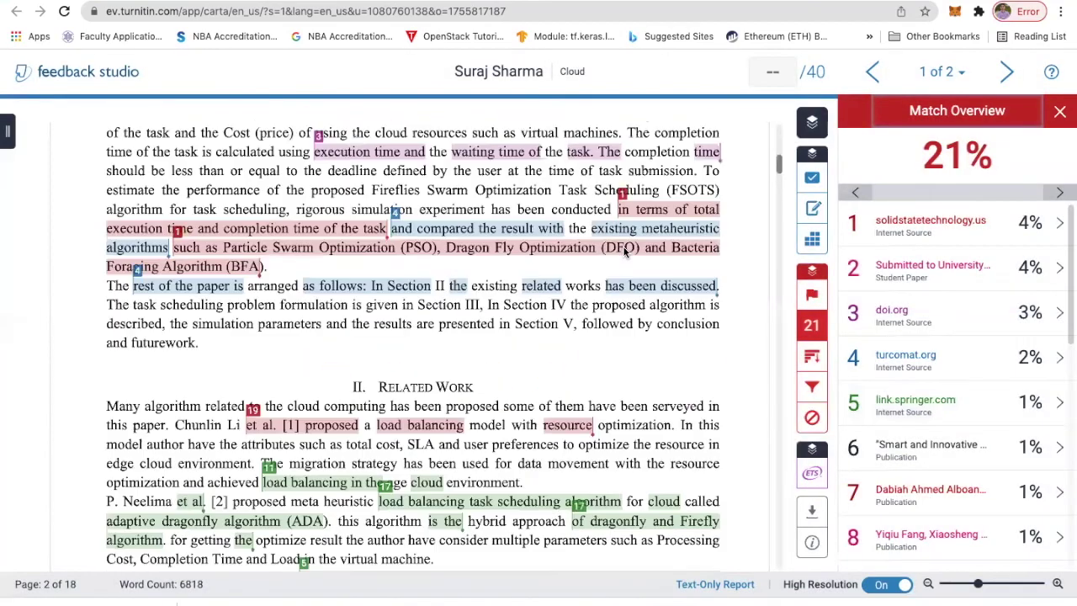
scroll(624, 251, "up", 10)
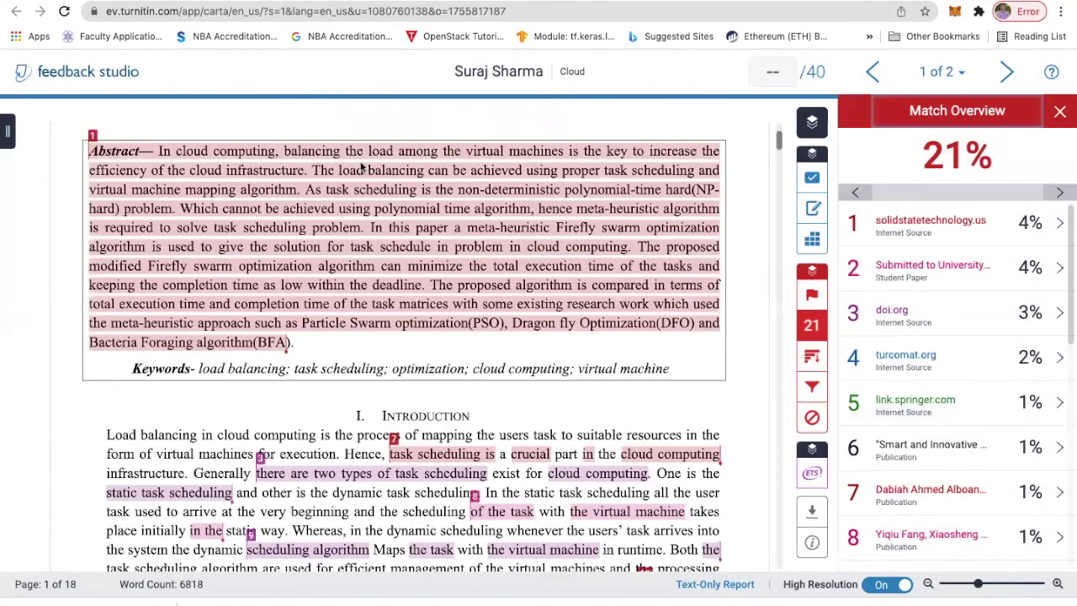
scroll(389, 244, "down", 1)
scroll(320, 239, "up", 1)
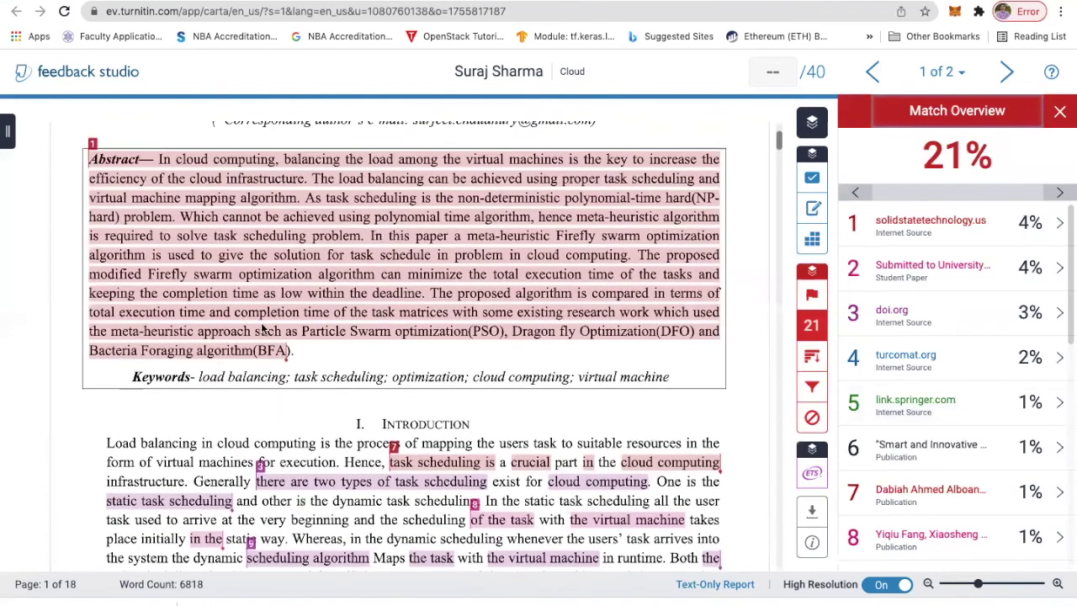
scroll(262, 328, "up", 1)
scroll(505, 347, "down", 5)
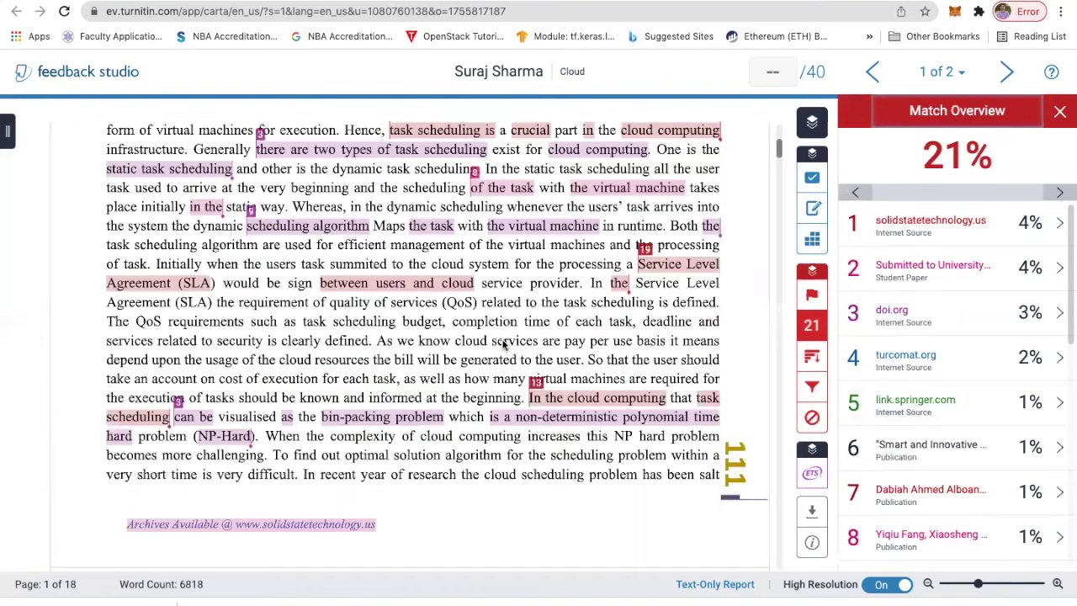
scroll(593, 396, "down", 1)
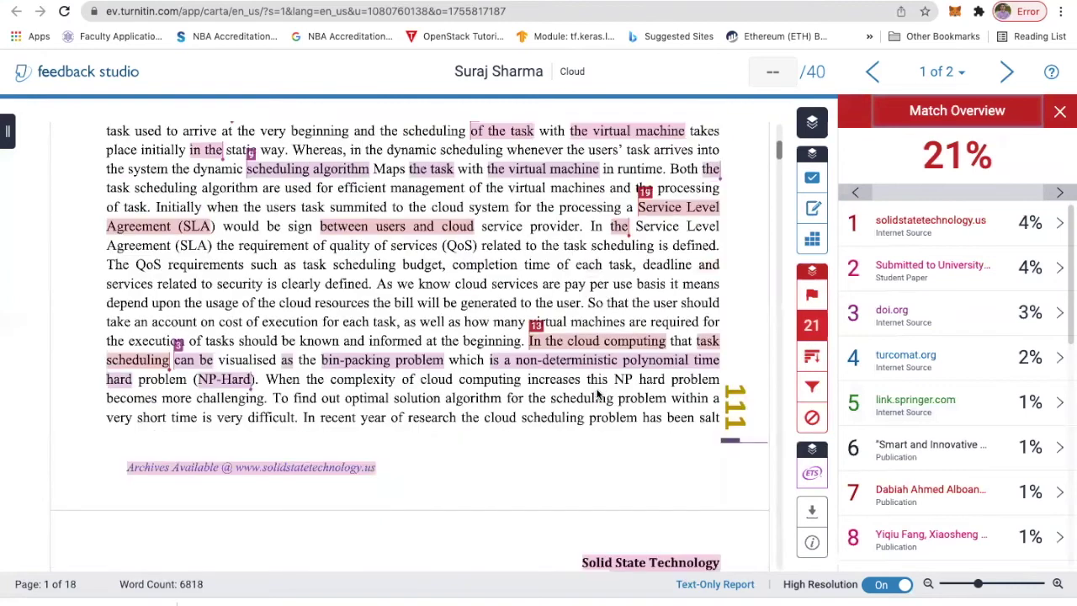
scroll(599, 396, "down", 4)
scroll(707, 408, "down", 3)
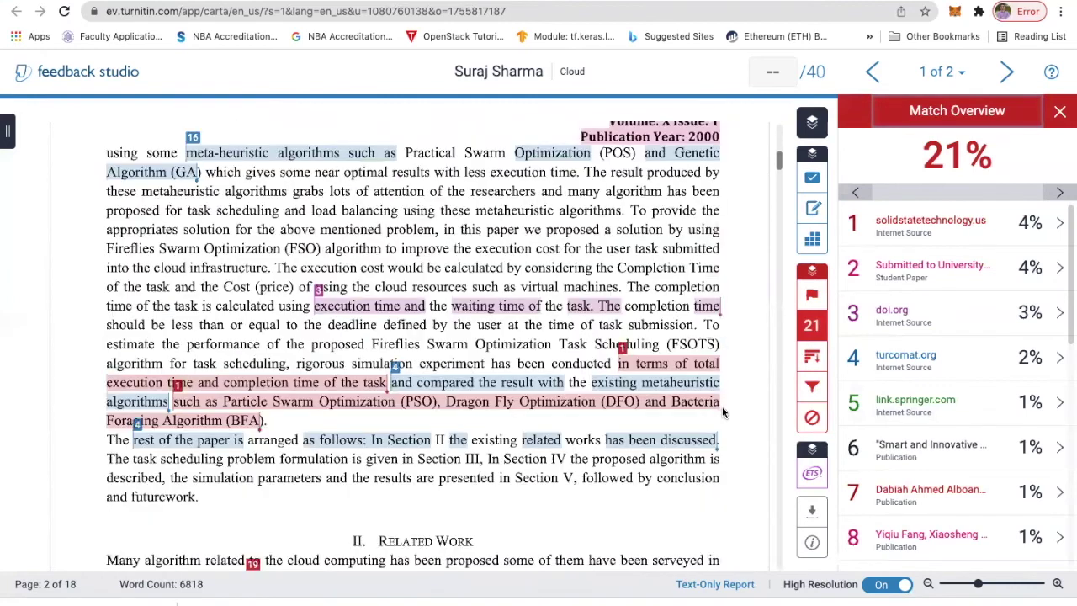
scroll(722, 411, "down", 5)
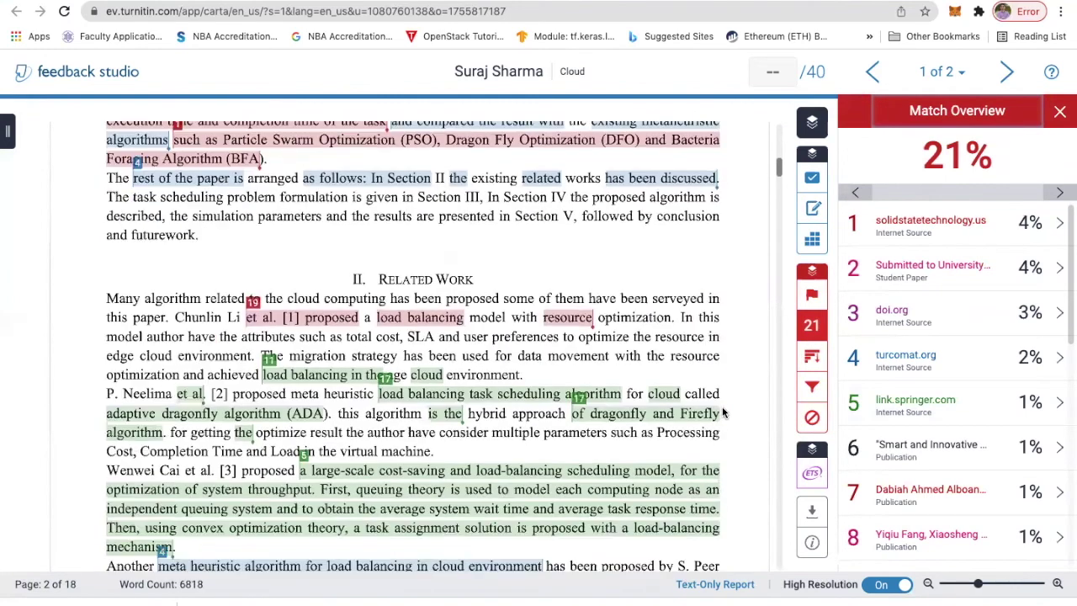
scroll(722, 411, "down", 2)
scroll(695, 385, "down", 1)
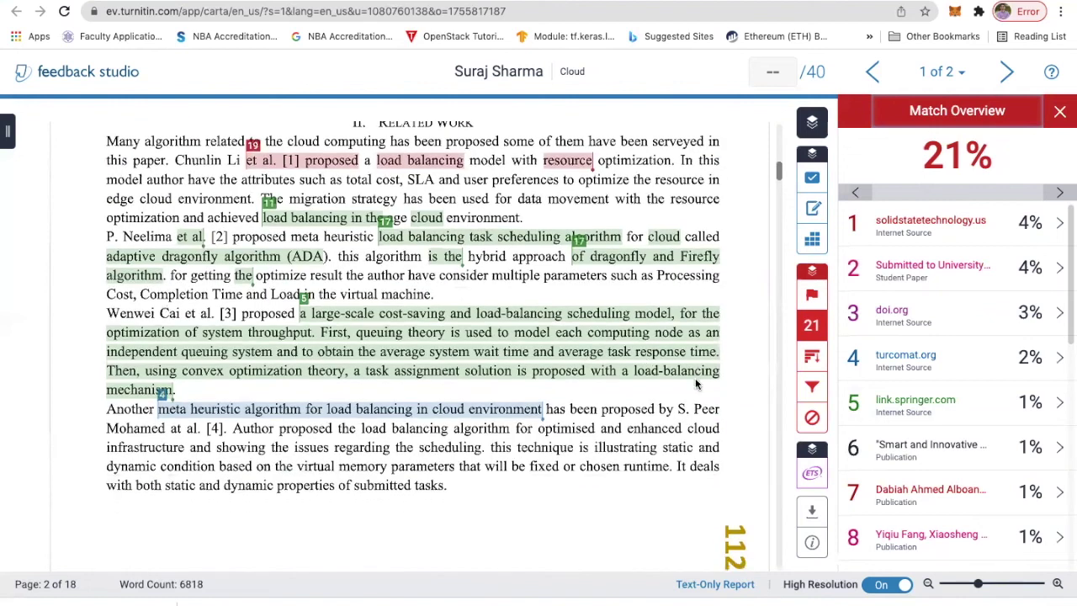
scroll(719, 378, "down", 3)
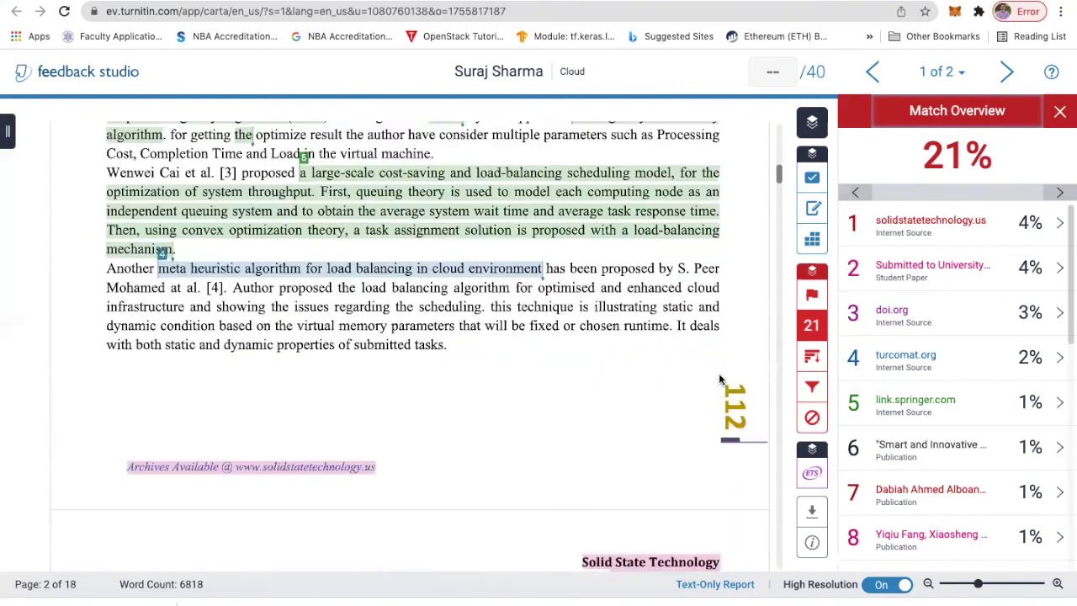
scroll(719, 379, "down", 10)
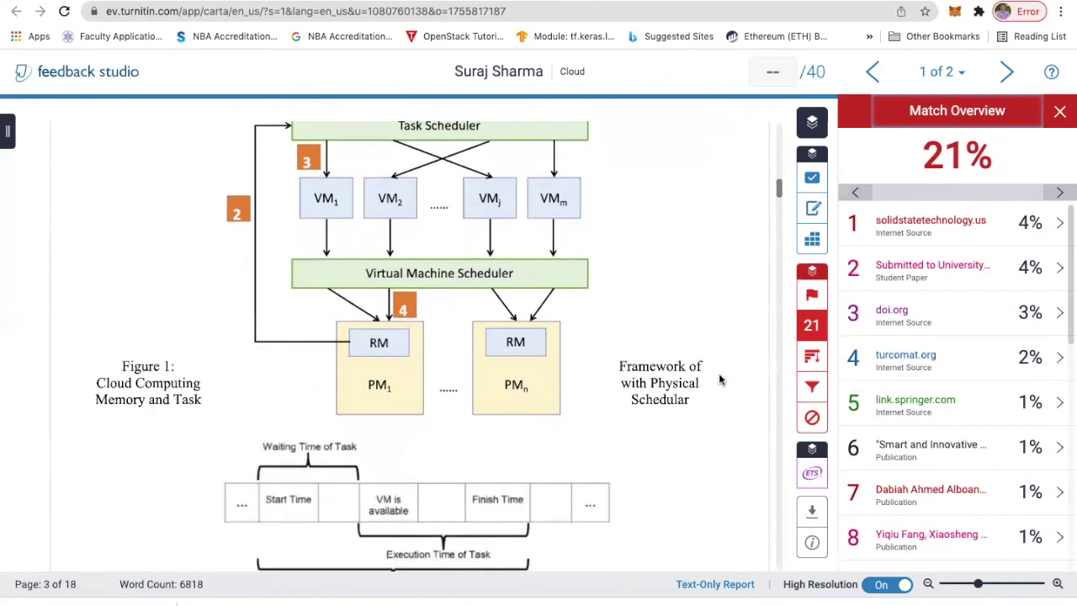
- Download the 21% report as Current View, then close the Match Overview panel
left_click(813, 513)
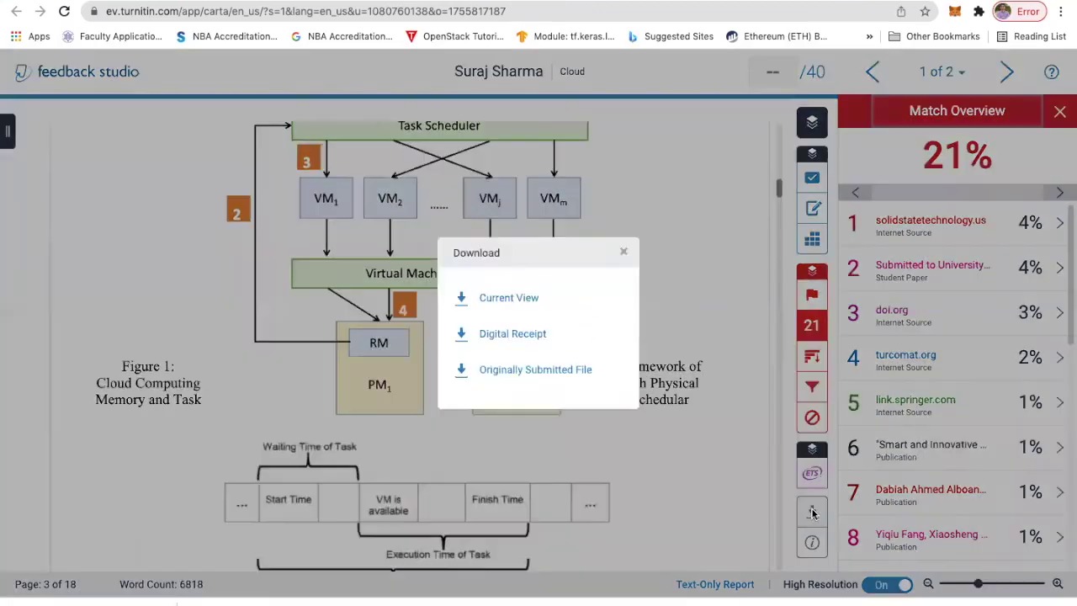
left_click(509, 297)
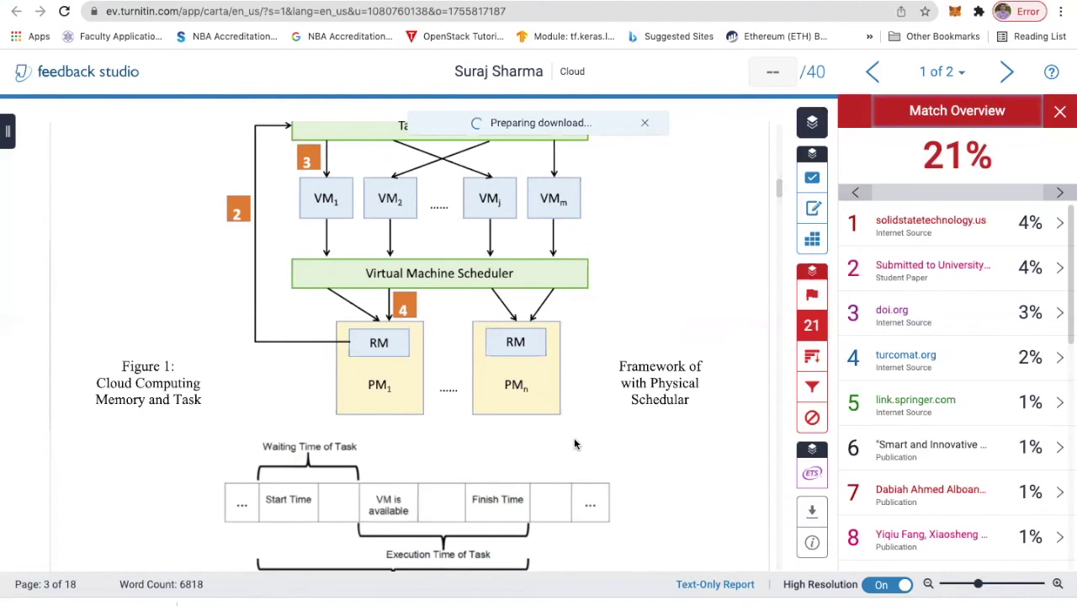
scroll(574, 444, "up", 10)
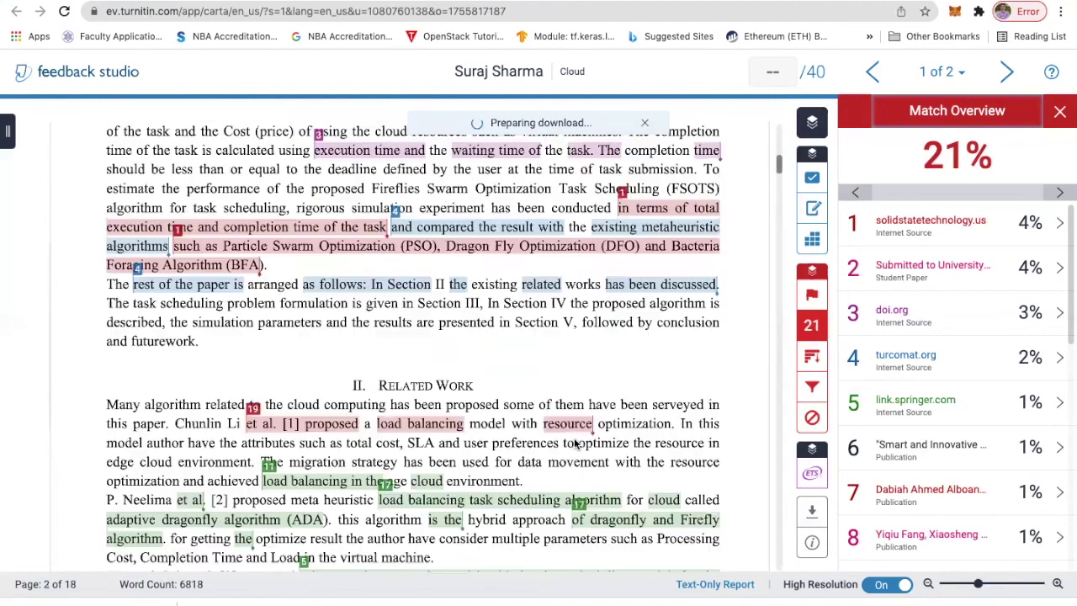
scroll(575, 443, "up", 10)
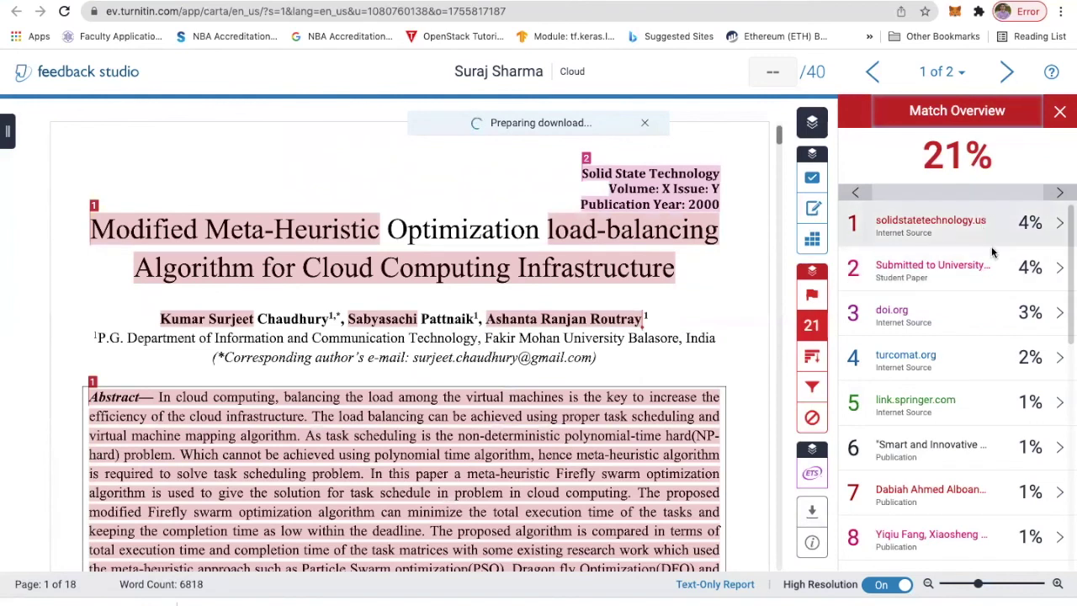
scroll(981, 397, "down", 2)
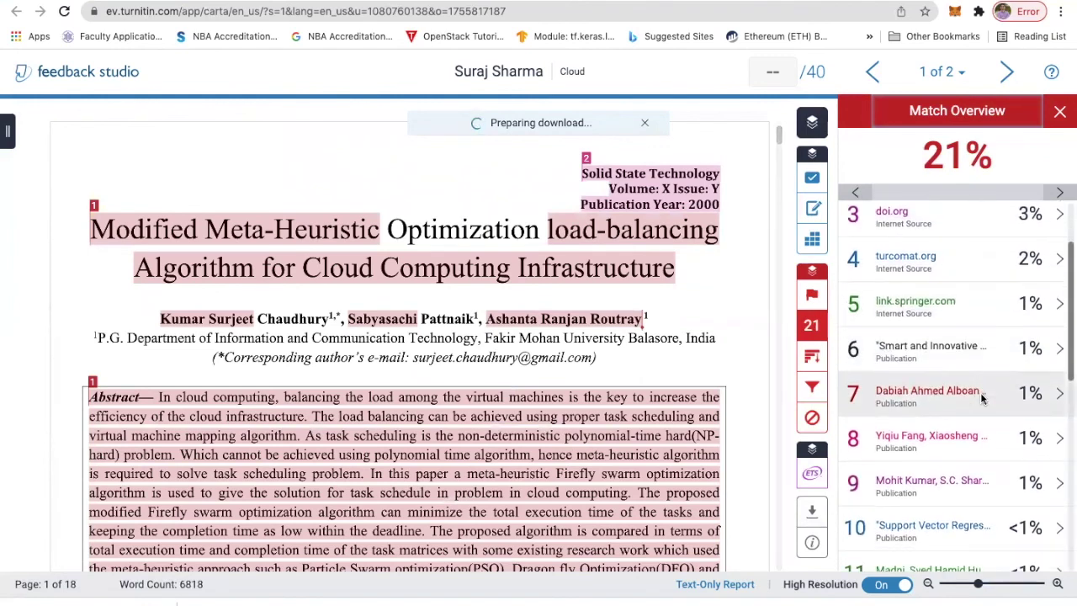
scroll(982, 396, "down", 1)
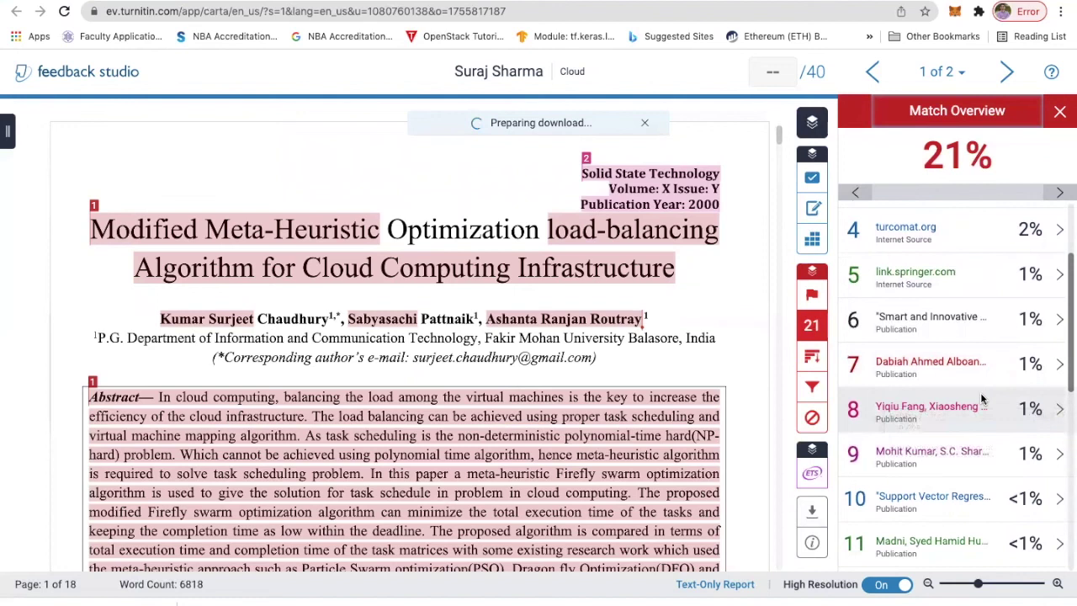
scroll(982, 399, "up", 3)
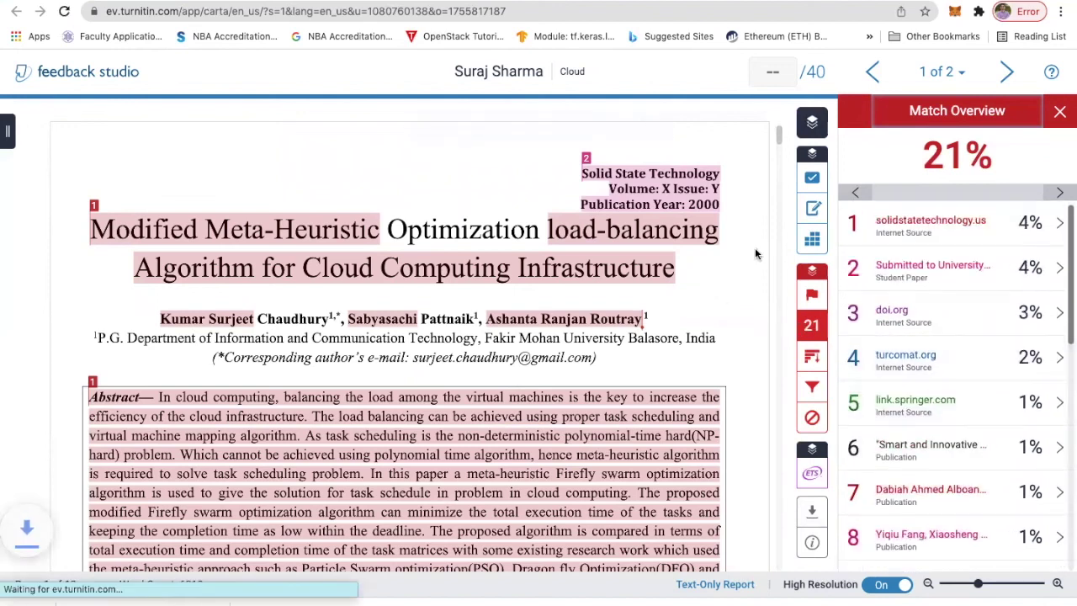
left_click(1060, 113)
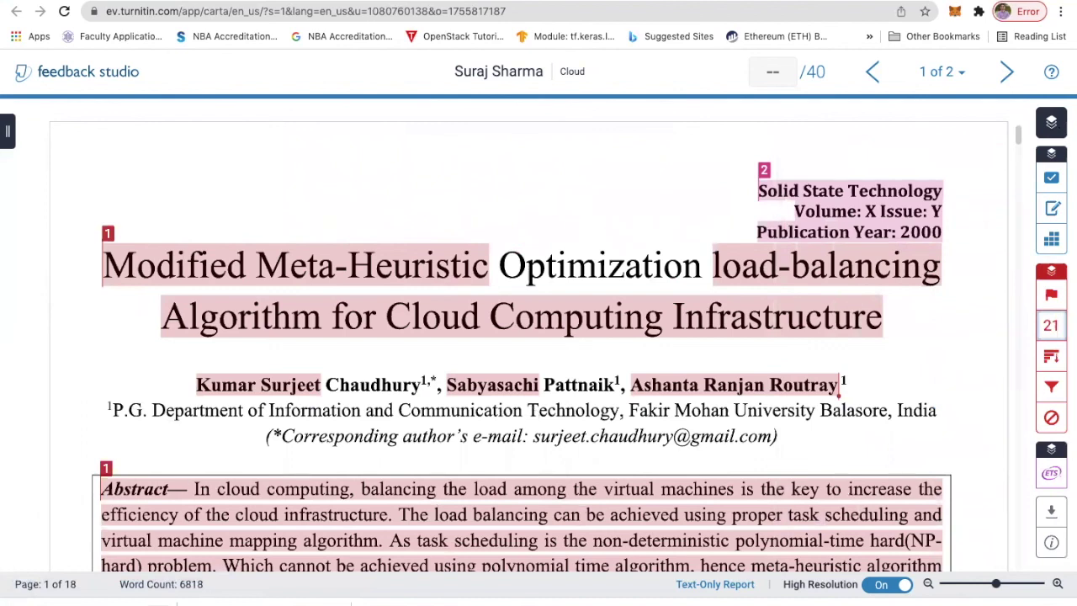
- Open the downloaded Cloud.pdf in Preview, full screen and zoomed in
left_click(202, 601)
left_click(218, 563)
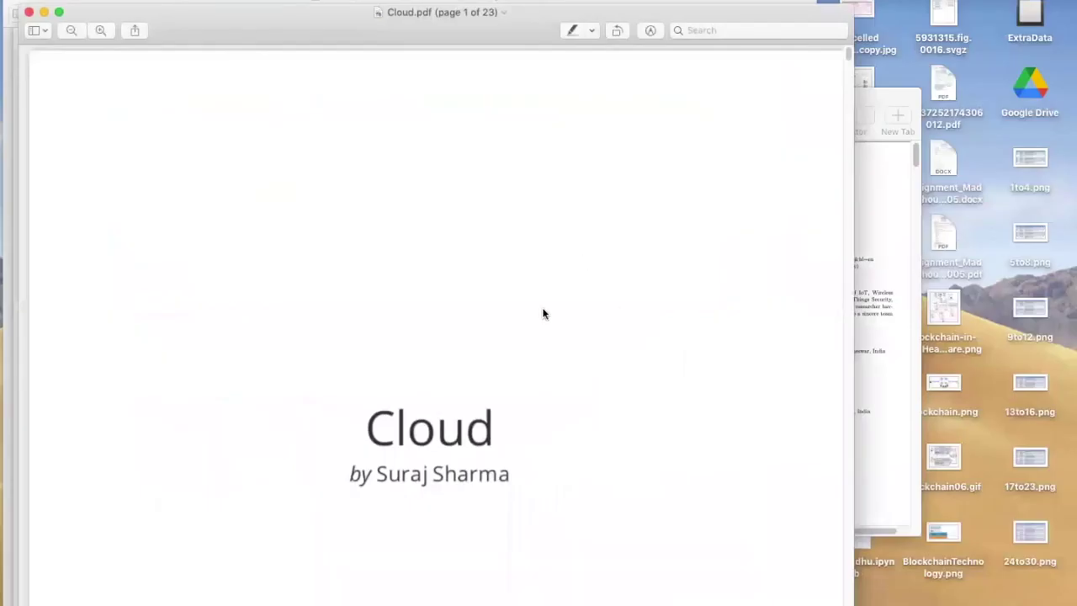
left_click(59, 14)
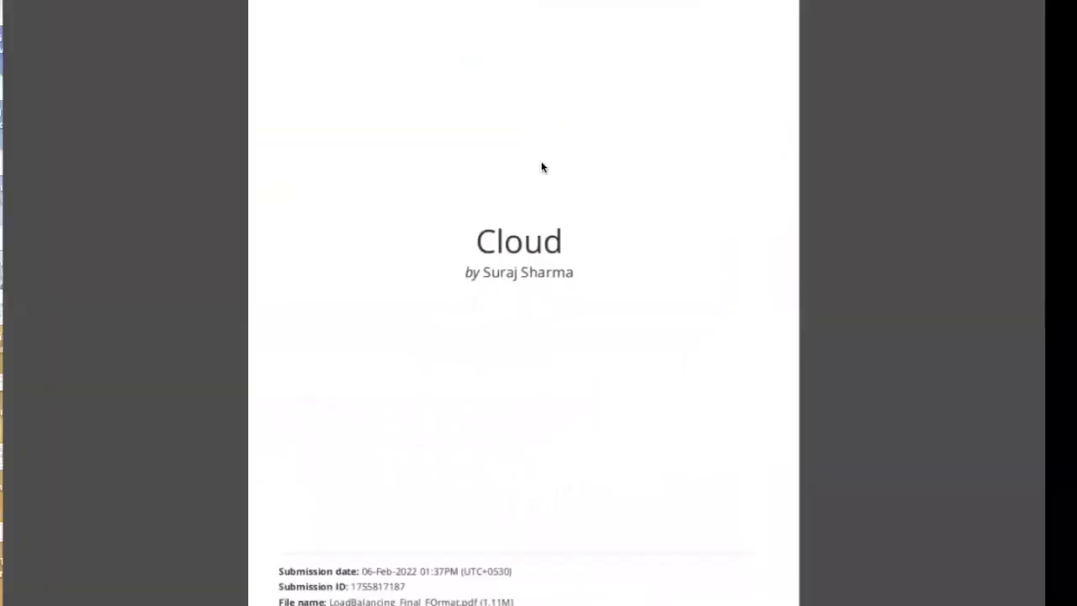
key("super+plus")
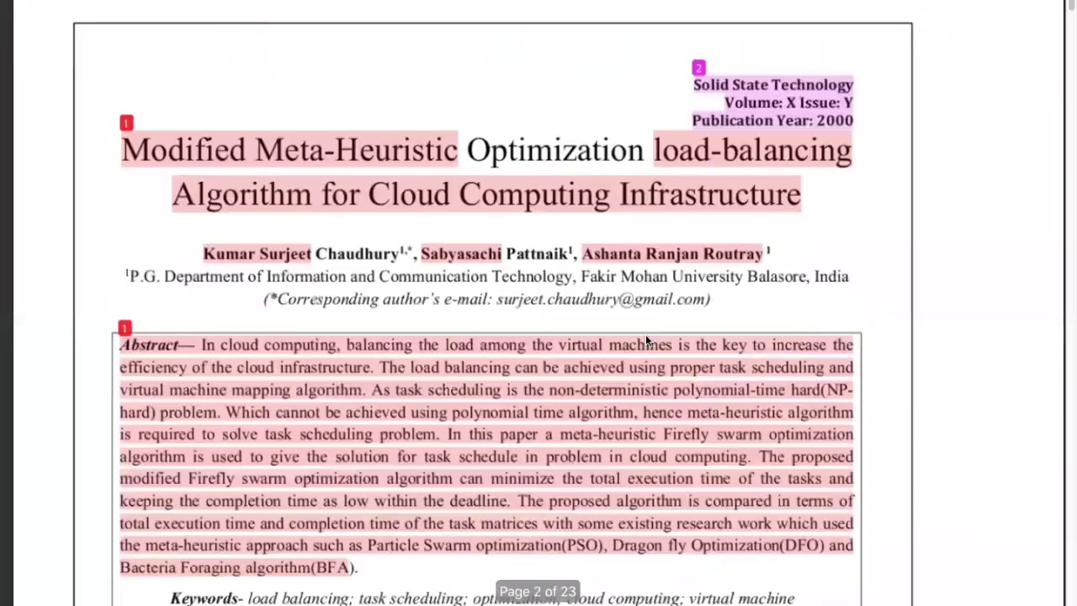
- Scroll to the originality report showing 21% similarity and its primary sources
scroll(645, 334, "down", 10)
scroll(655, 315, "down", 20)
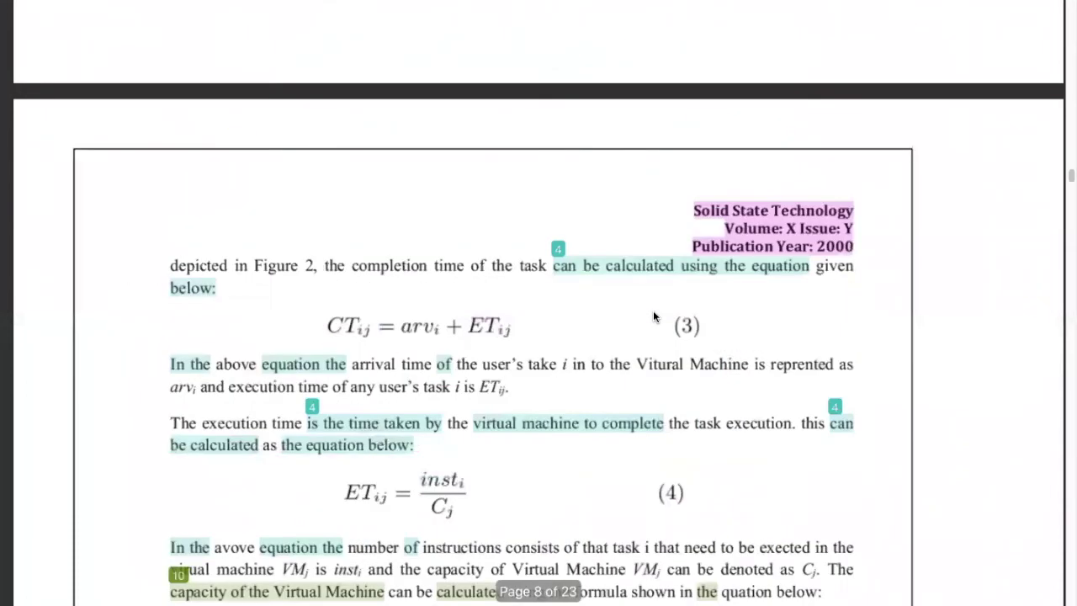
scroll(654, 316, "up", 10)
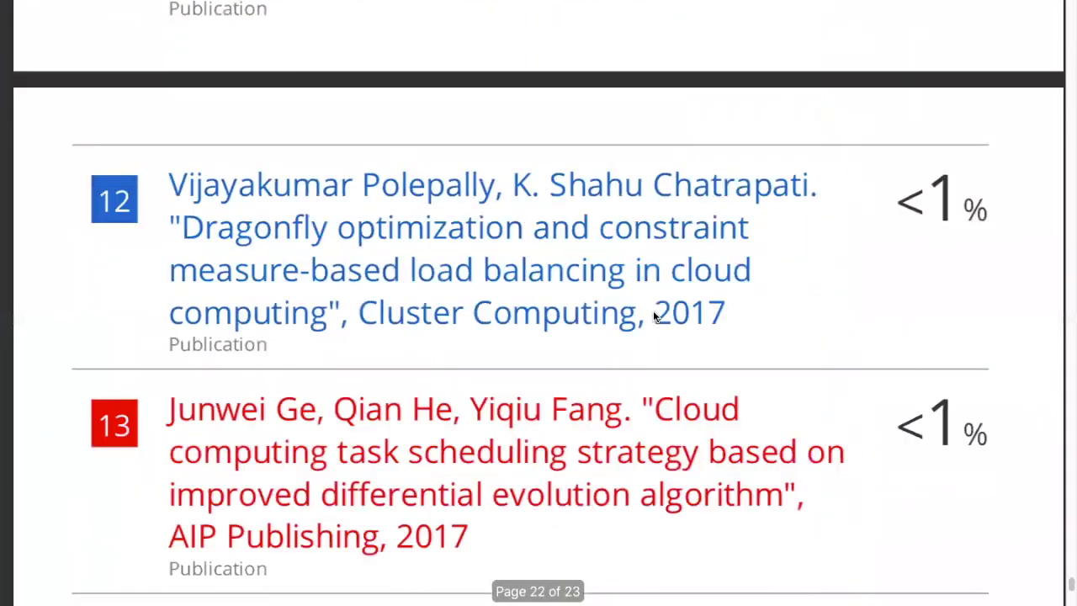
scroll(655, 317, "up", 15)
scroll(655, 316, "up", 20)
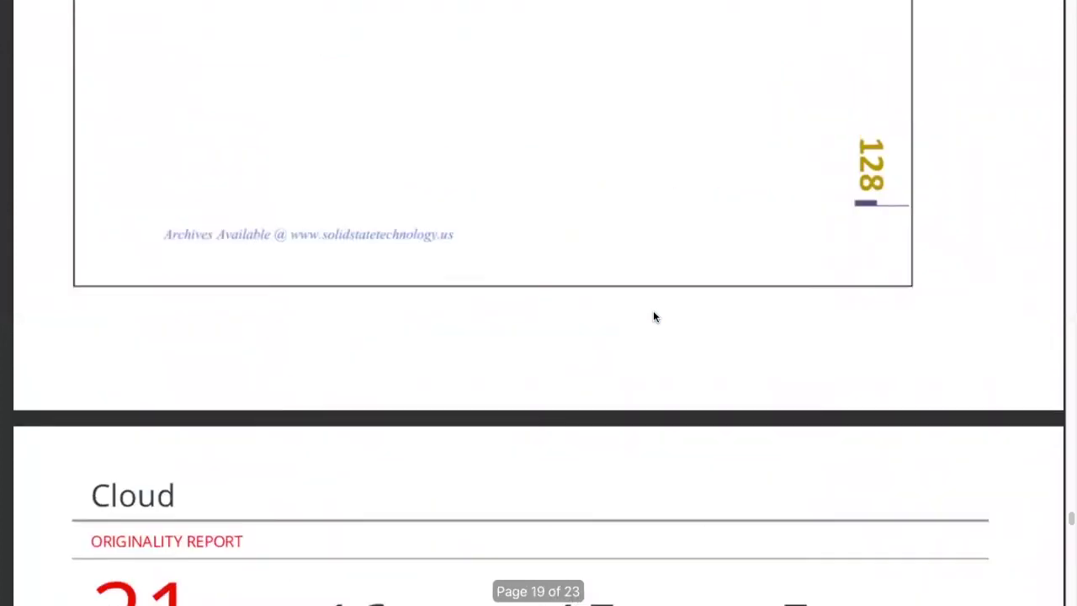
scroll(655, 316, "down", 1)
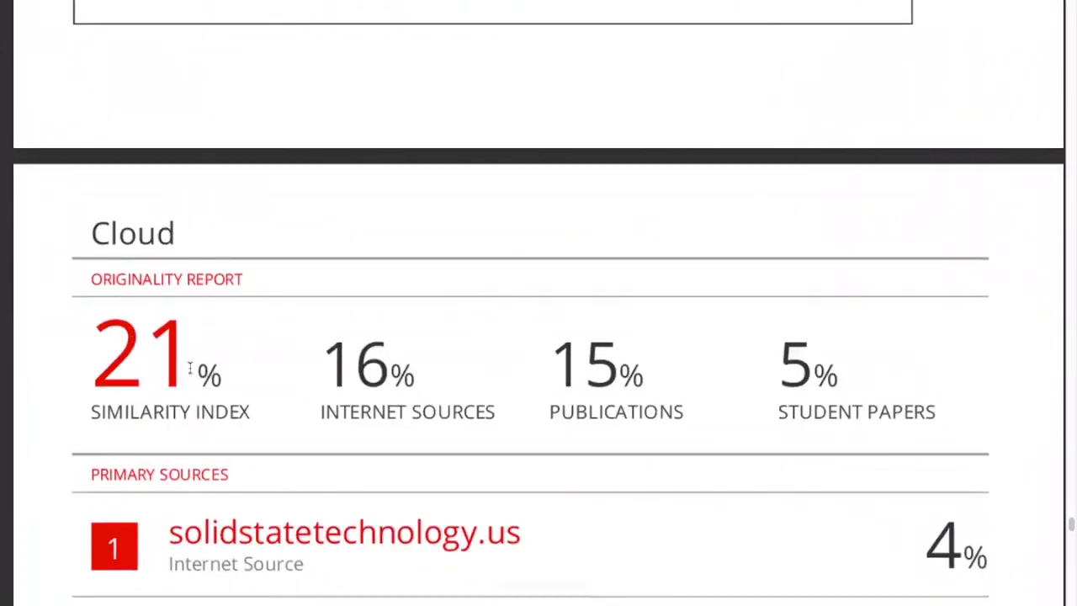
scroll(440, 470, "down", 10)
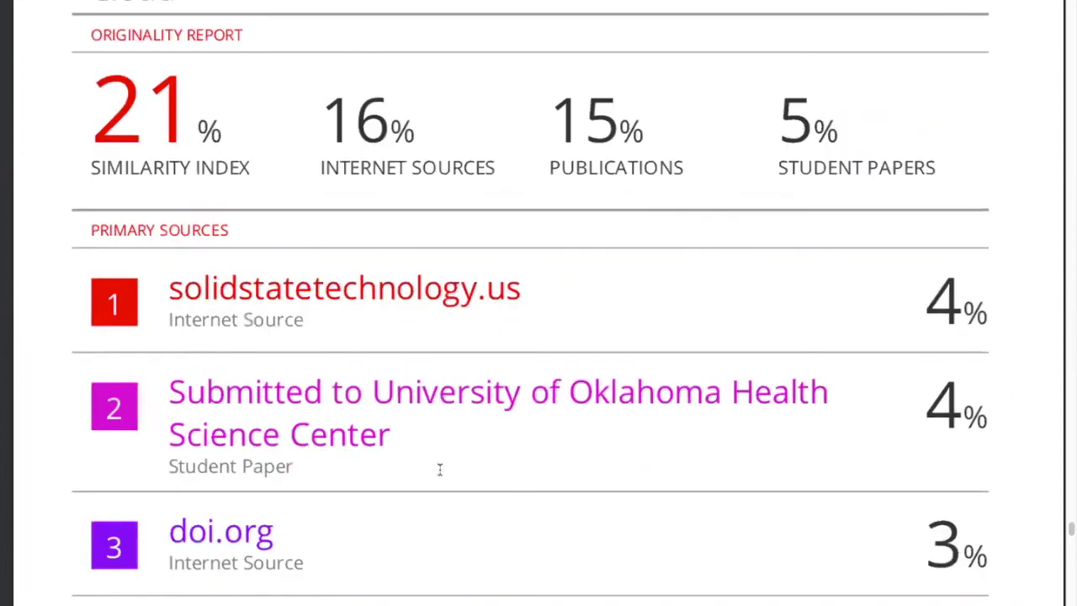
scroll(993, 194, "down", 1)
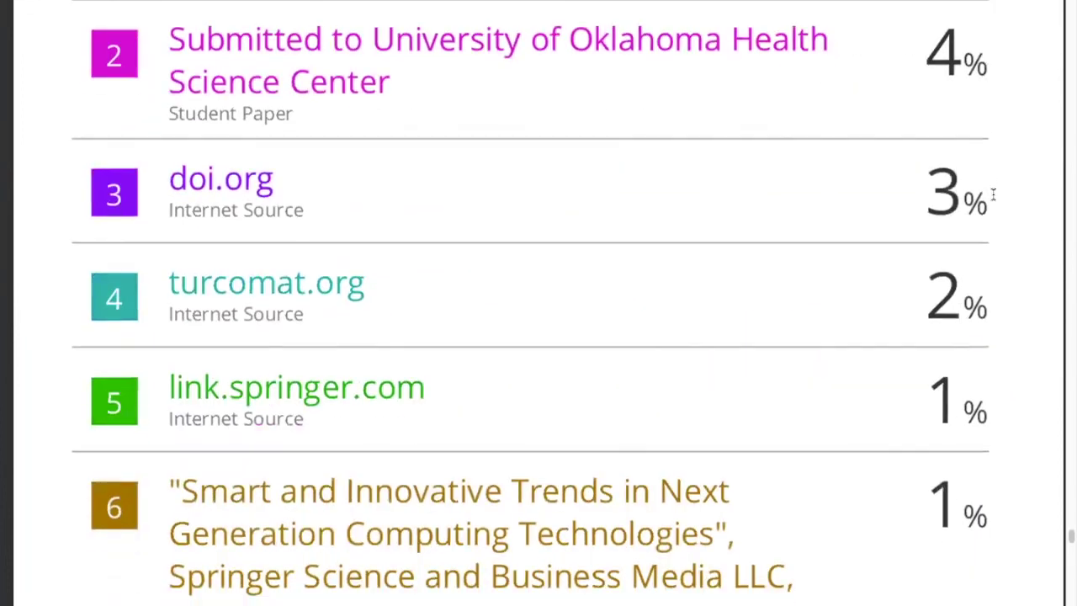